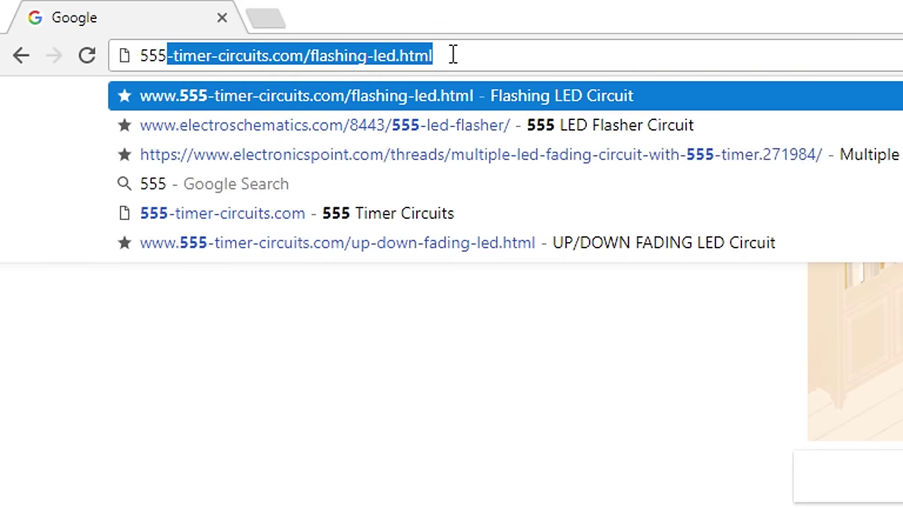
Step: Open the 555 Timer Circuits Flashing LED Circuit page and scroll down to its schematic
text(-)
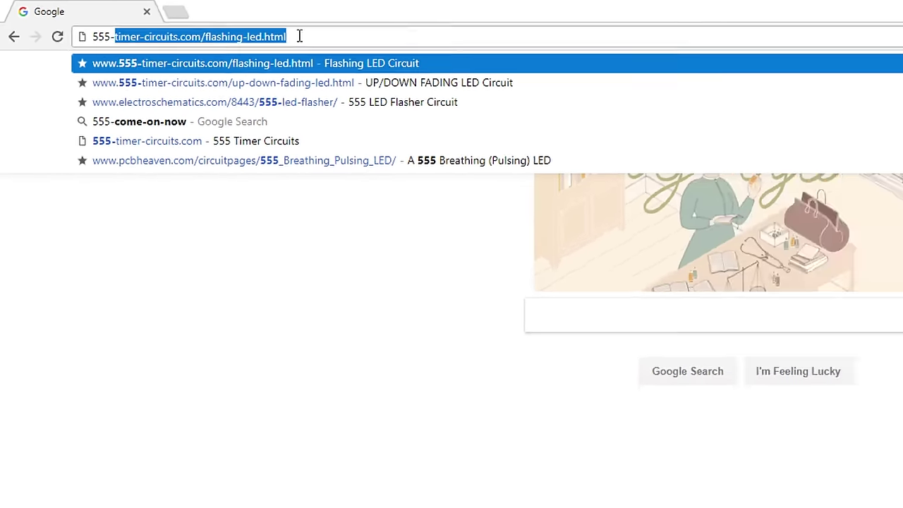
key(Return)
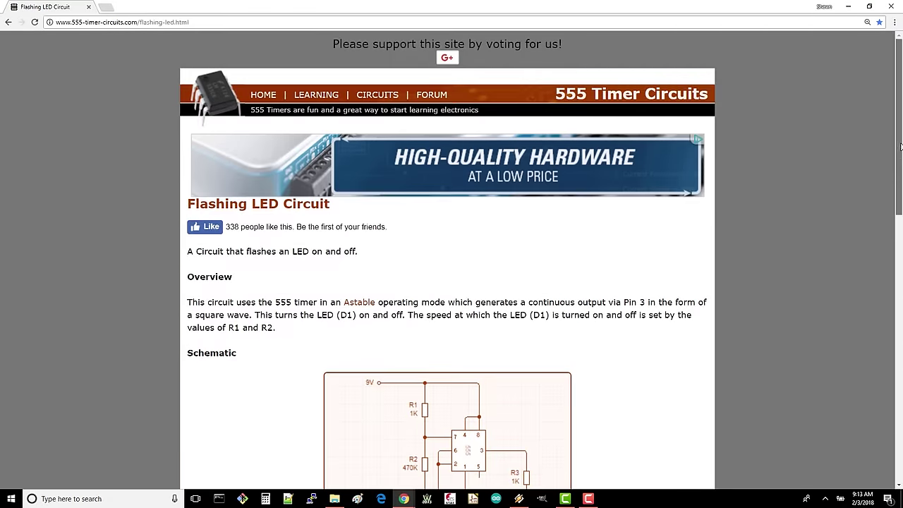
scroll(874, 149, down, 3)
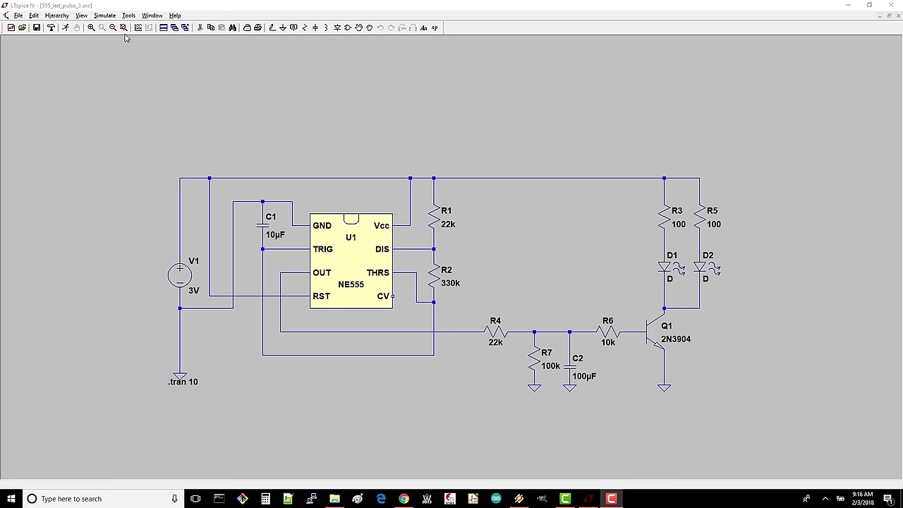
Step: Run the transient simulation and plot the current I(D1) through LED D1
click(110, 16)
click(109, 26)
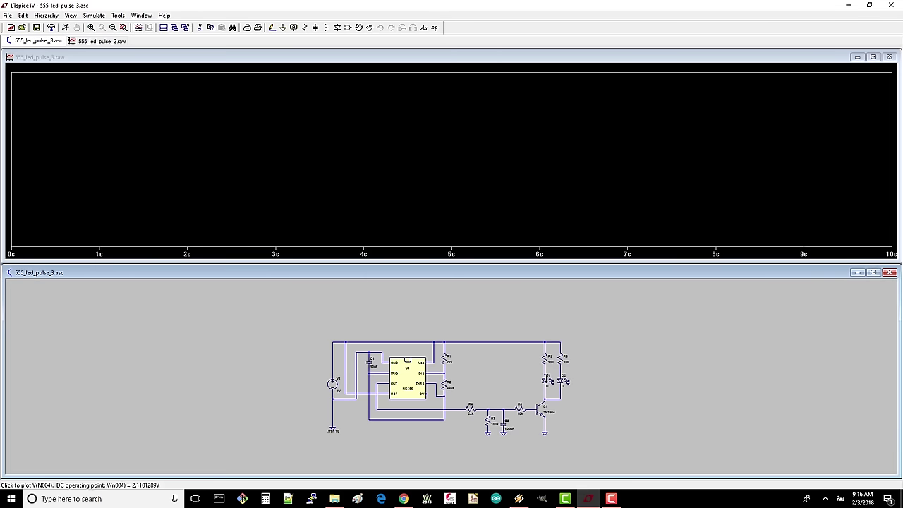
click(547, 380)
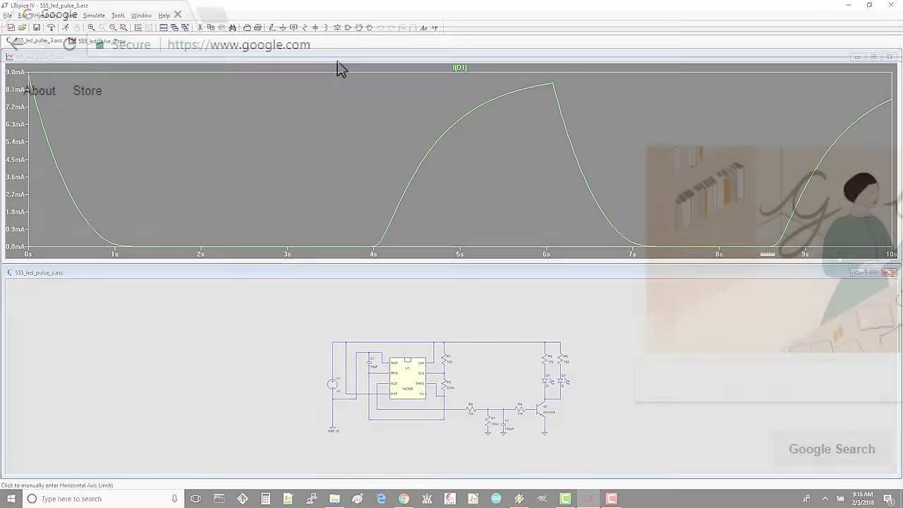
Step: Search sparkfun.com for 'ltspice' and open the Getting Started with LTspice tutorial
text(sparkfun.com)
key(Return)
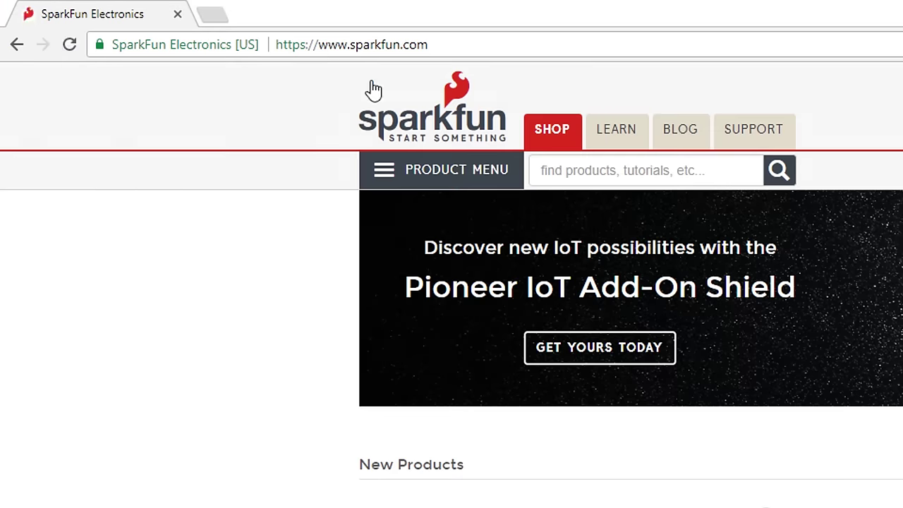
click(599, 176)
text(ltspice)
click(550, 262)
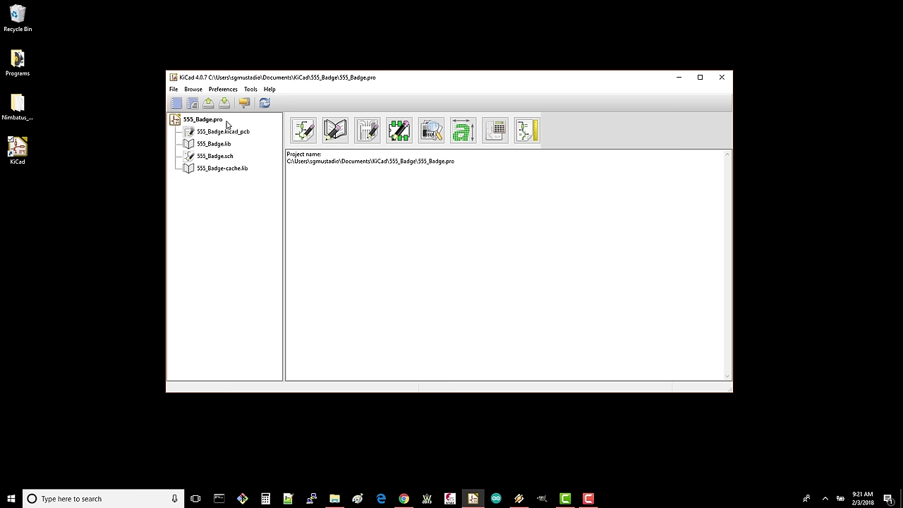
Step: Run Eeschema from the project manager's Tools menu to open 555_Badge.sch
click(250, 89)
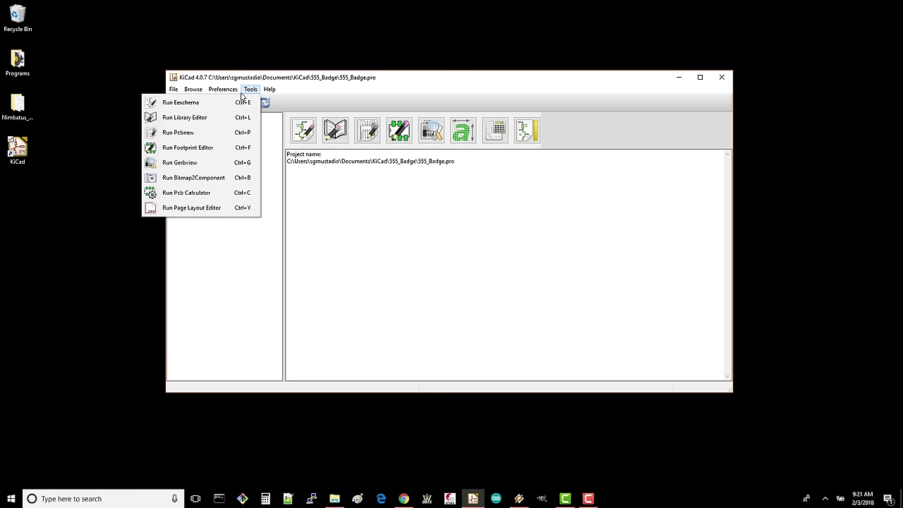
click(237, 102)
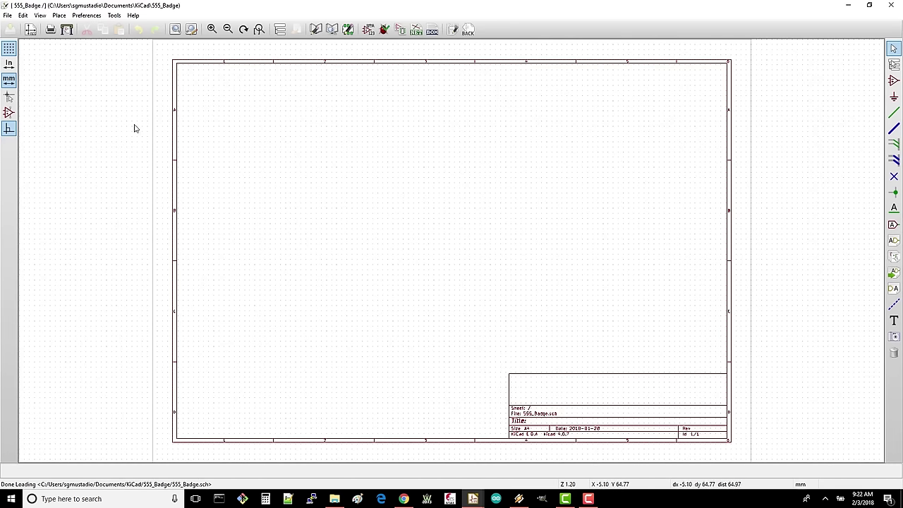
Step: Zoom and pan the A4 sheet to the title block showing date 2018-01-28 and Id 1/1
scroll(133, 127, up, 3)
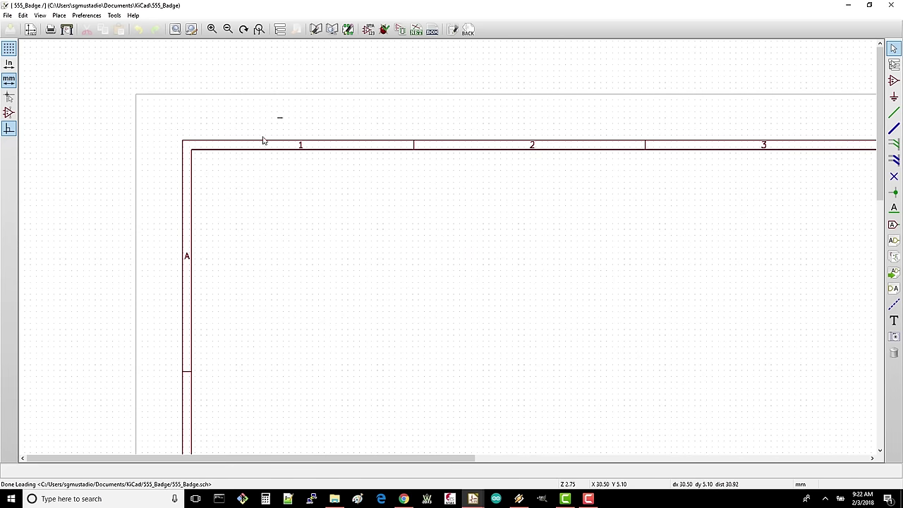
drag(881, 192, 880, 223)
drag(407, 459, 504, 480)
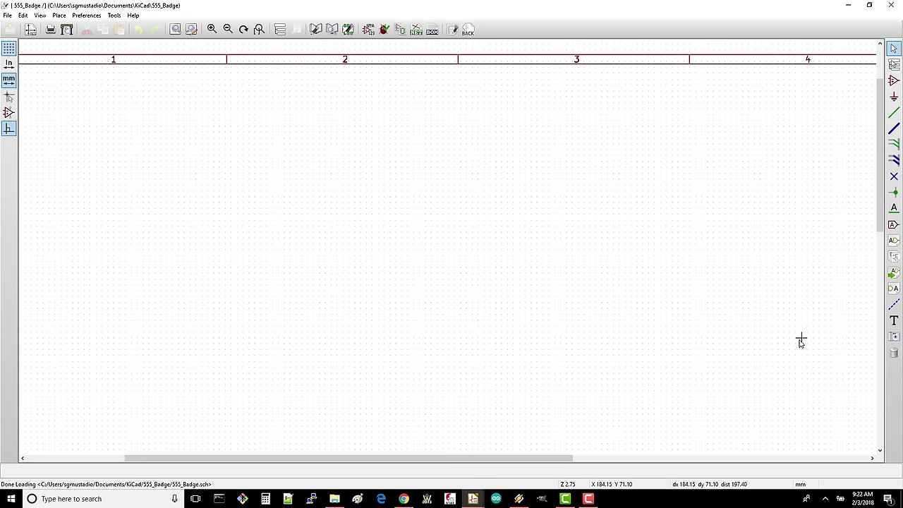
scroll(800, 342, down, 1)
scroll(447, 249, down, 1)
scroll(472, 292, down, 1)
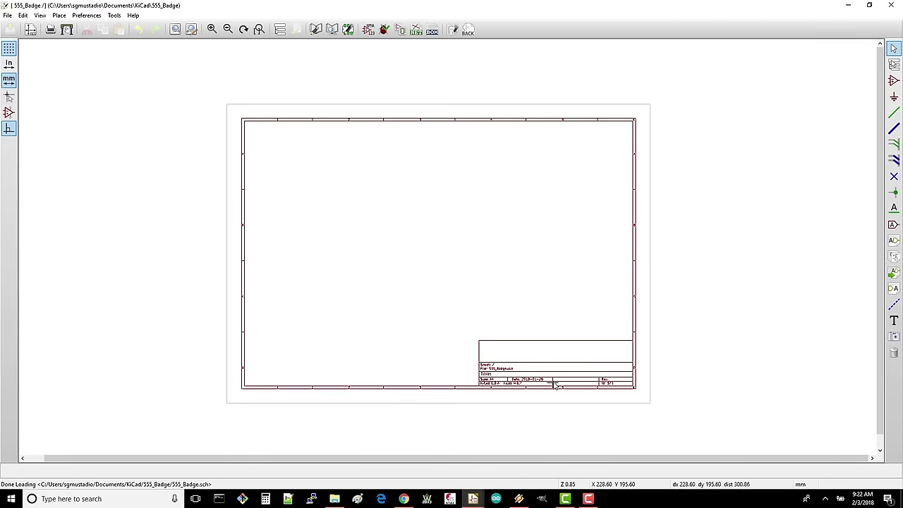
scroll(554, 381, up, 1)
scroll(442, 237, up, 2)
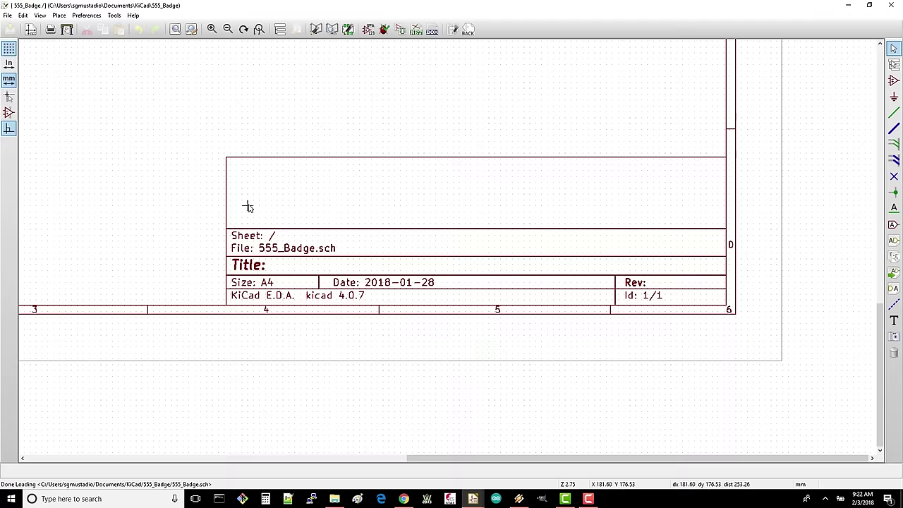
Step: In Page Settings, set the date to 2018-02-03, revision v01 and title '555 Badge'
click(6, 15)
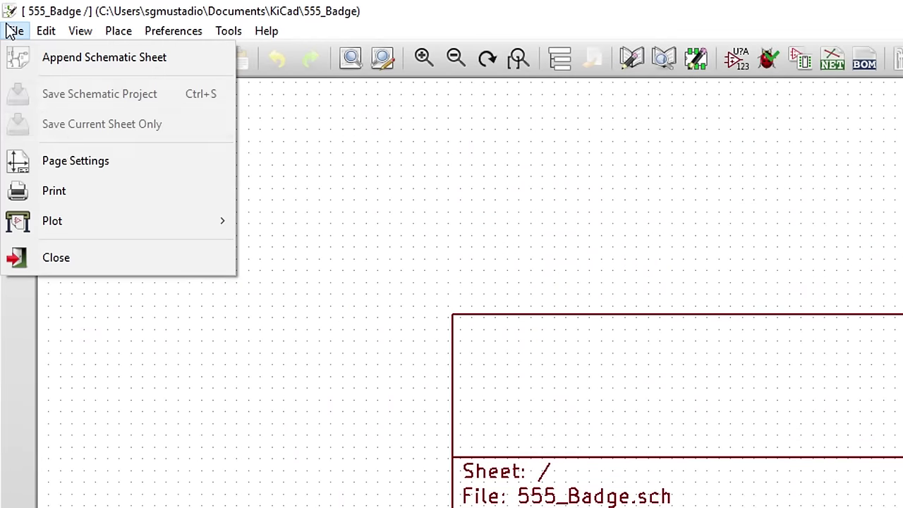
click(62, 157)
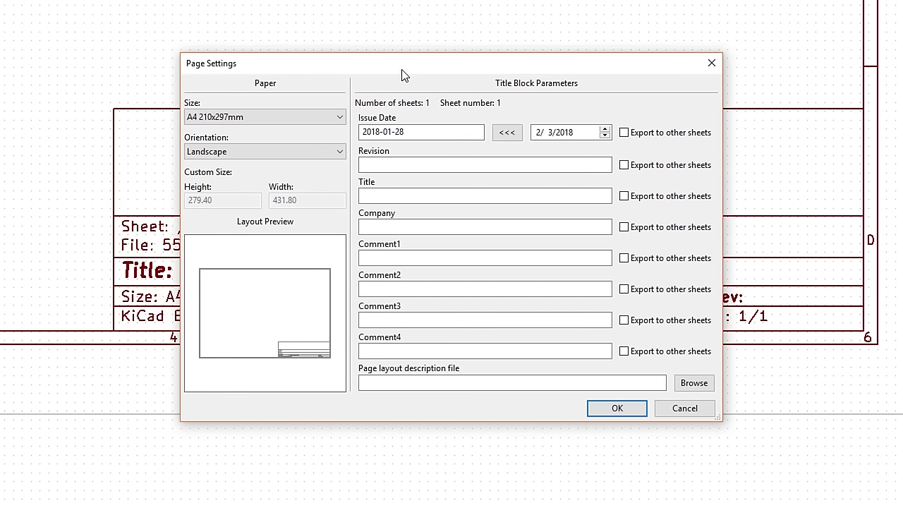
click(496, 136)
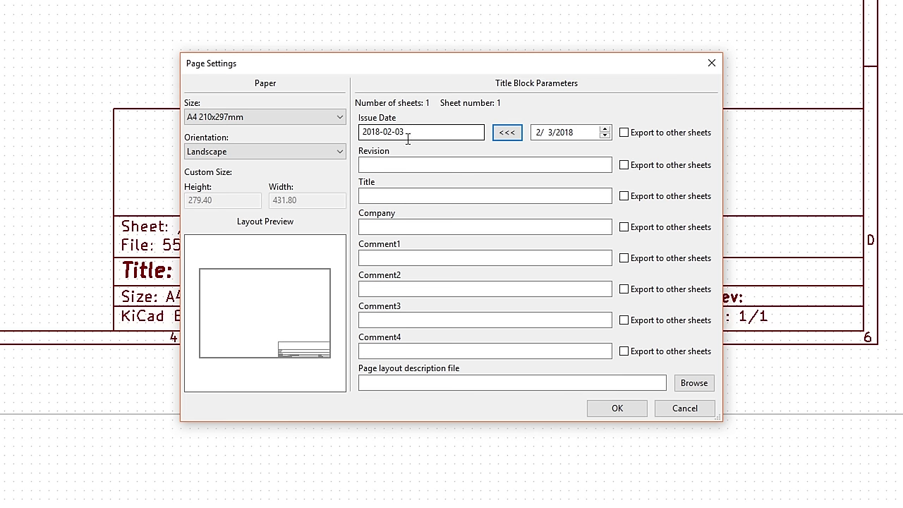
click(411, 163)
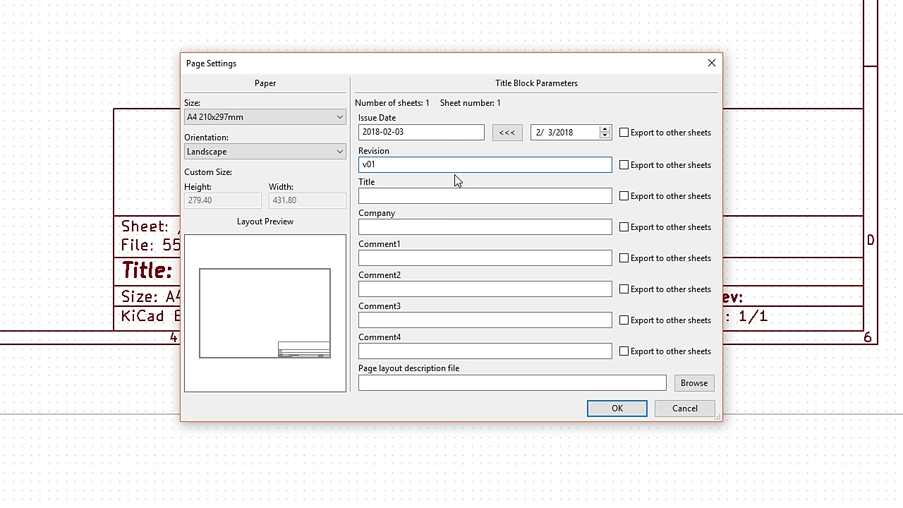
key(BackSpace)
text(2)
key(BackSpace)
text(1)
click(440, 191)
text(5)
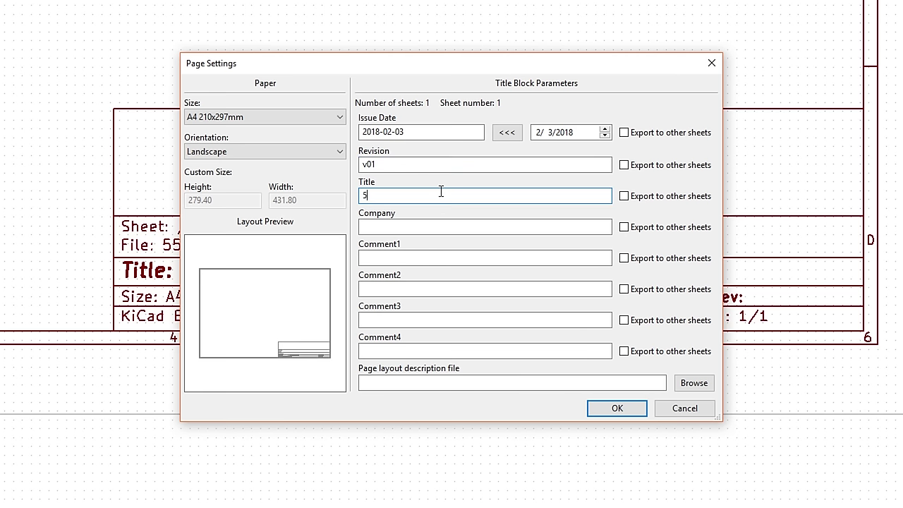
text(55 Badge)
click(434, 224)
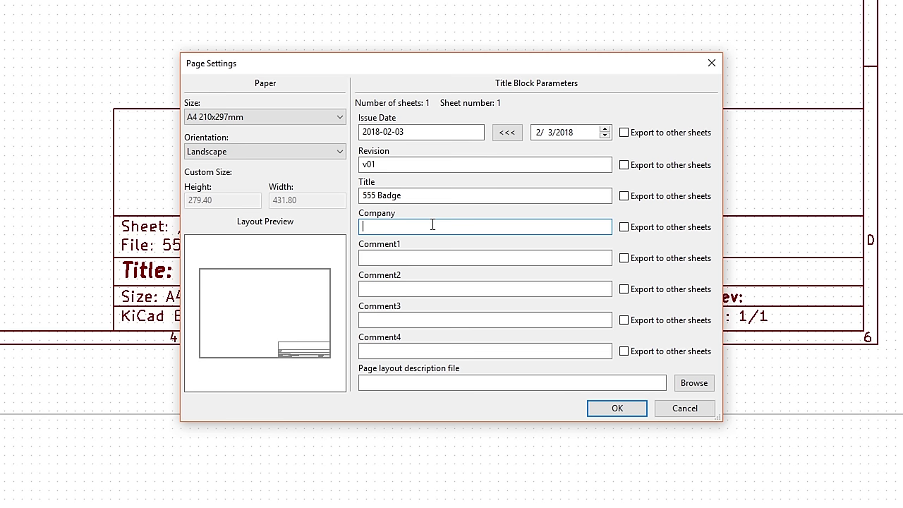
Step: Enter the author credit, CC BY 4.0 licence and creativecommons.org/licenses/by/4.0/ URL in Comments 4–2, then apply
click(445, 354)
text(Author)
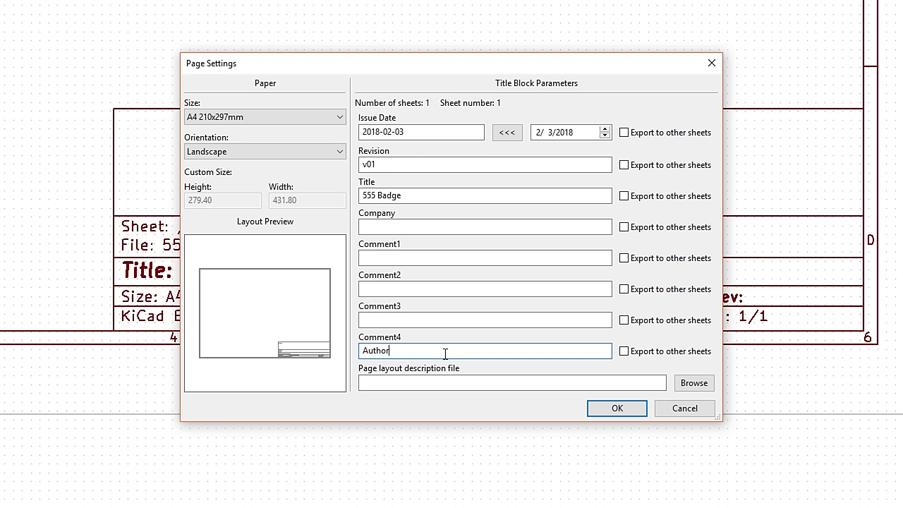
text(: Shawn Hymel)
click(461, 322)
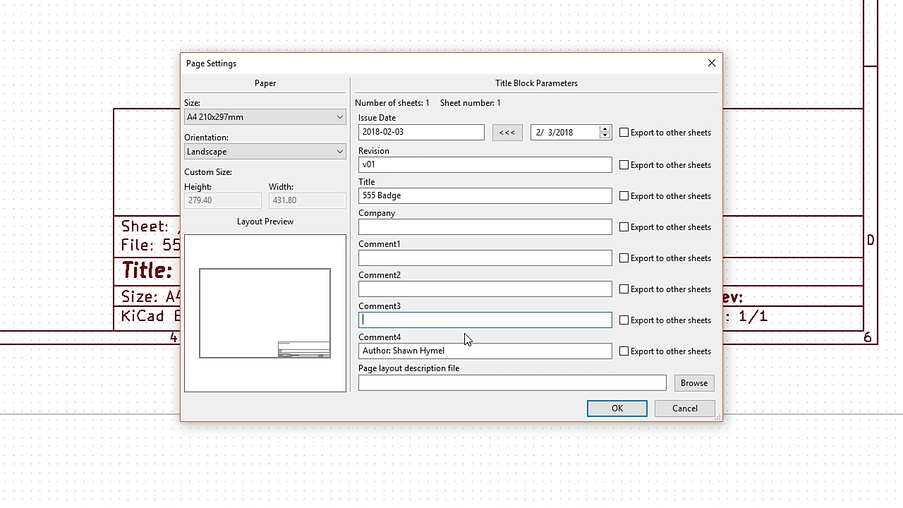
text(License: CC BY 4.0)
click(449, 289)
text(creat)
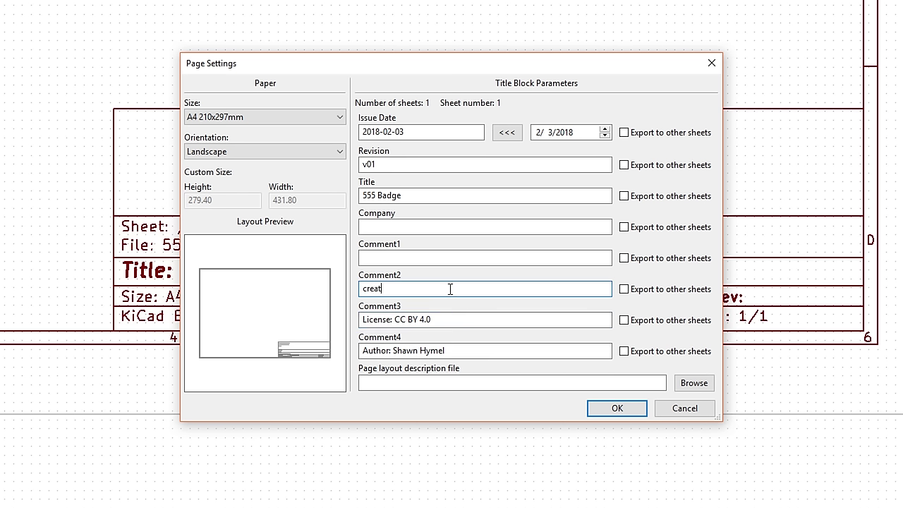
text(ivecommons.org/licenses/by/4.0/)
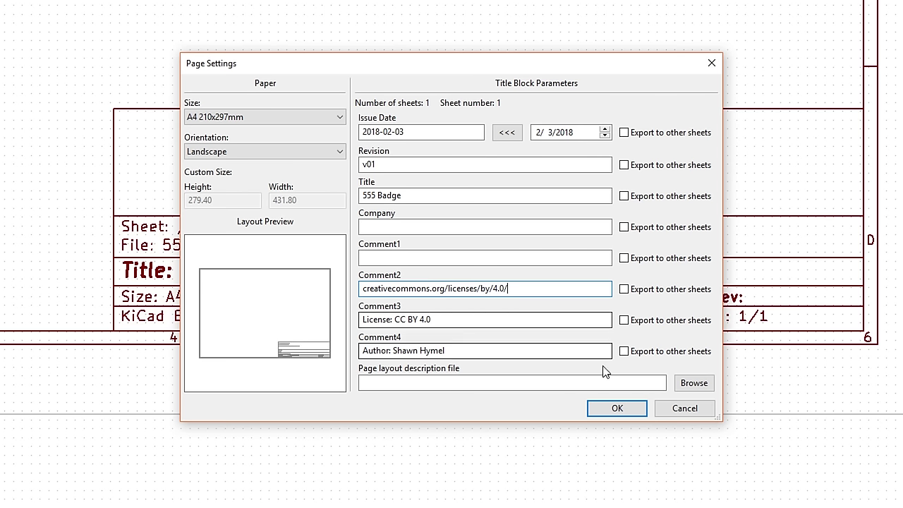
click(599, 408)
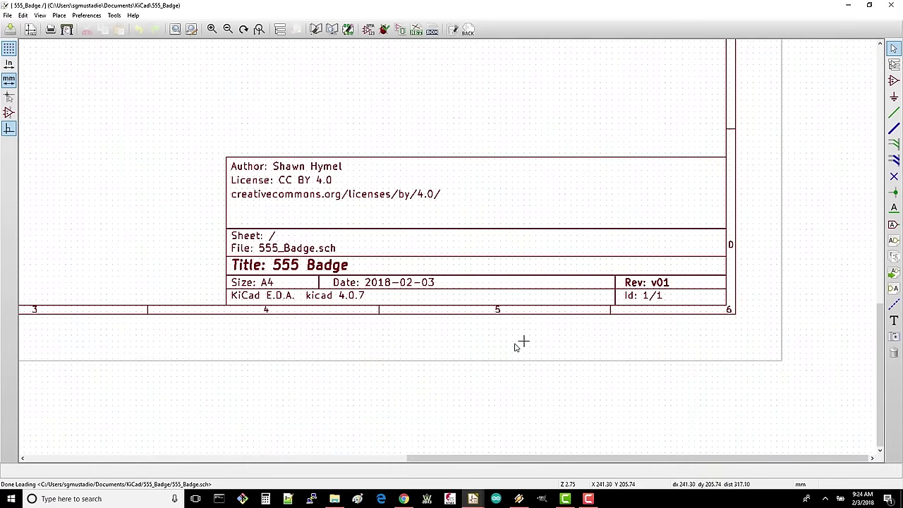
Step: Add a component on the sheet, choosing the 7555 timer from the 555_Badge library
scroll(422, 166, down, 3)
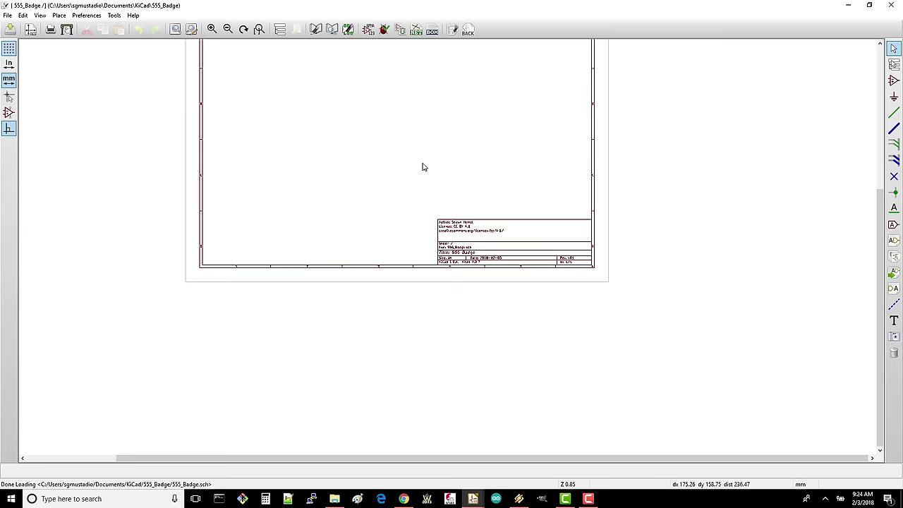
scroll(446, 235, down, 1)
scroll(447, 247, up, 1)
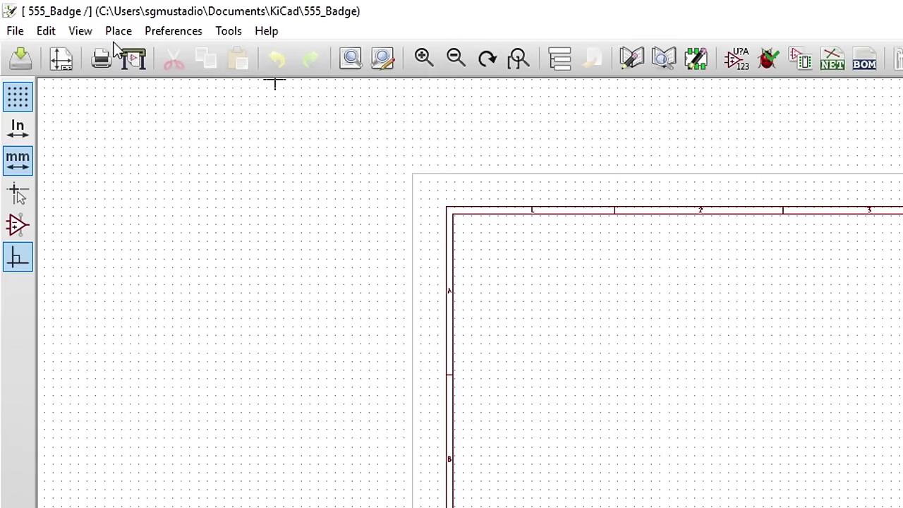
click(115, 31)
click(99, 58)
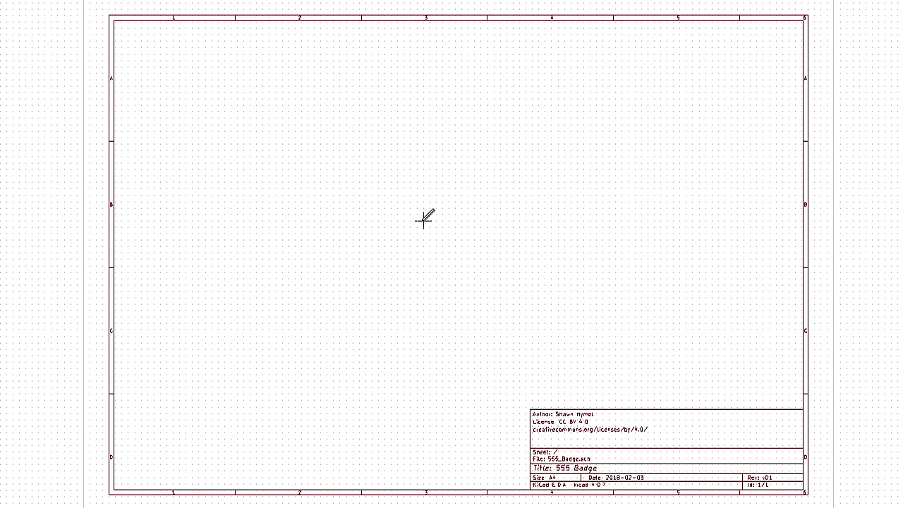
click(464, 233)
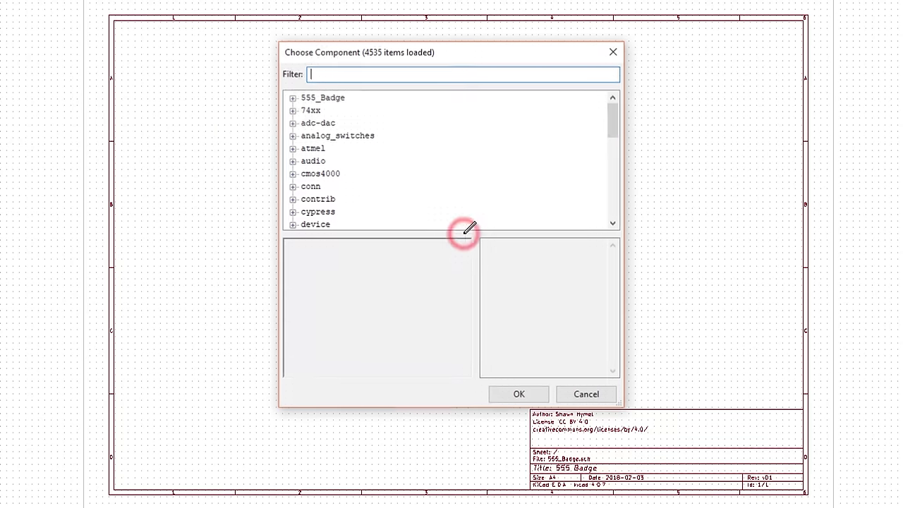
click(292, 99)
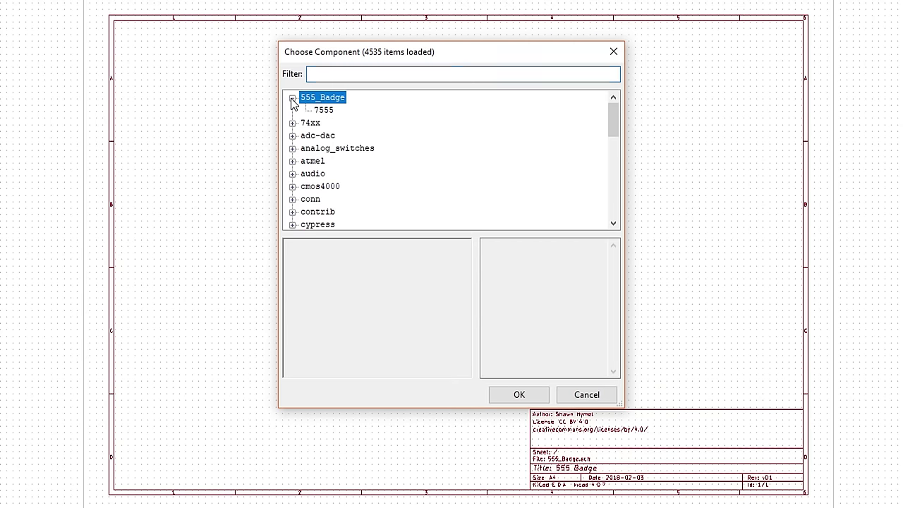
click(319, 111)
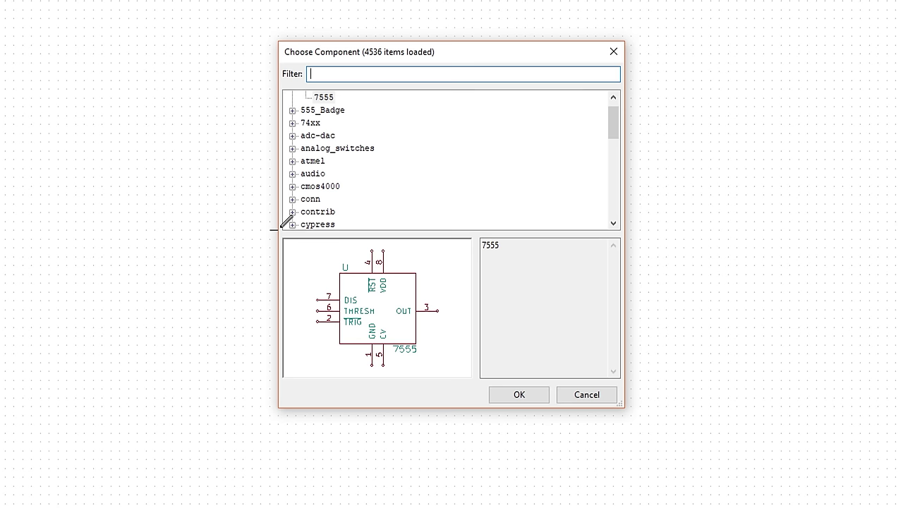
Step: Choose the generic resistor R from the device library for placement
mouse_move(614, 118)
mouse_down()
mouse_move(607, 197)
mouse_move(614, 126)
mouse_up()
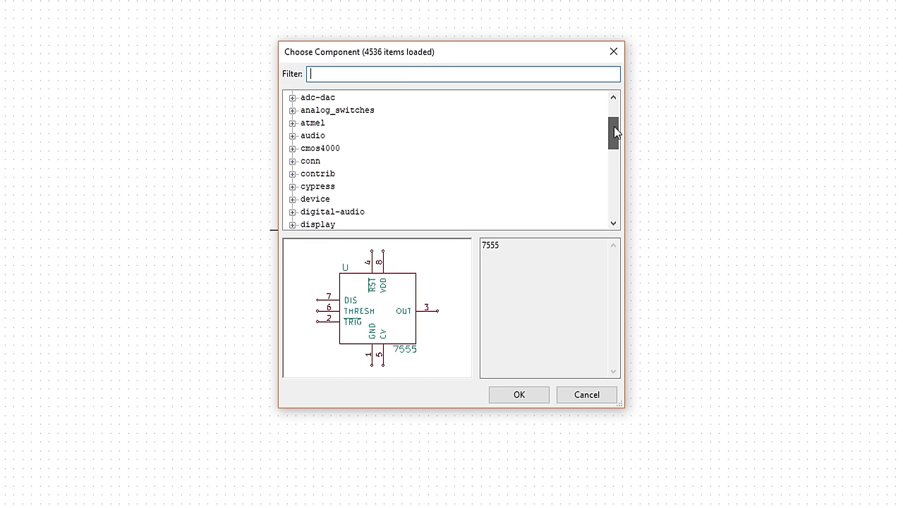
click(292, 199)
drag(614, 115, 612, 176)
scroll(474, 144, up, 2)
click(316, 161)
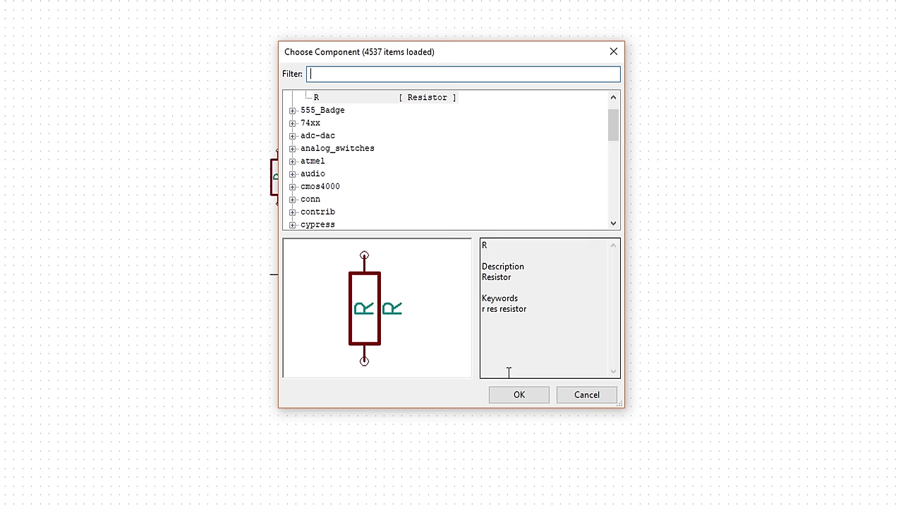
click(524, 398)
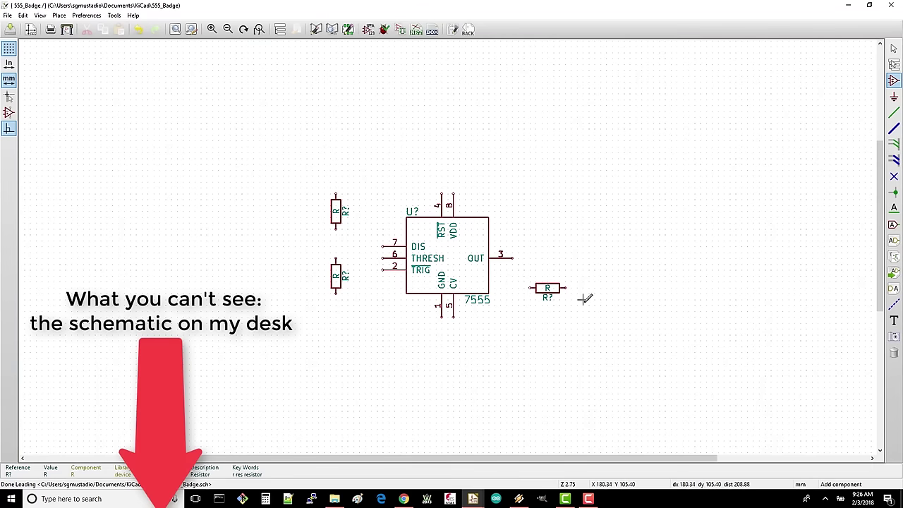
Step: Place a vertical resistor below the output resistor and a rotated horizontal one further right
scroll(585, 298, down, 1)
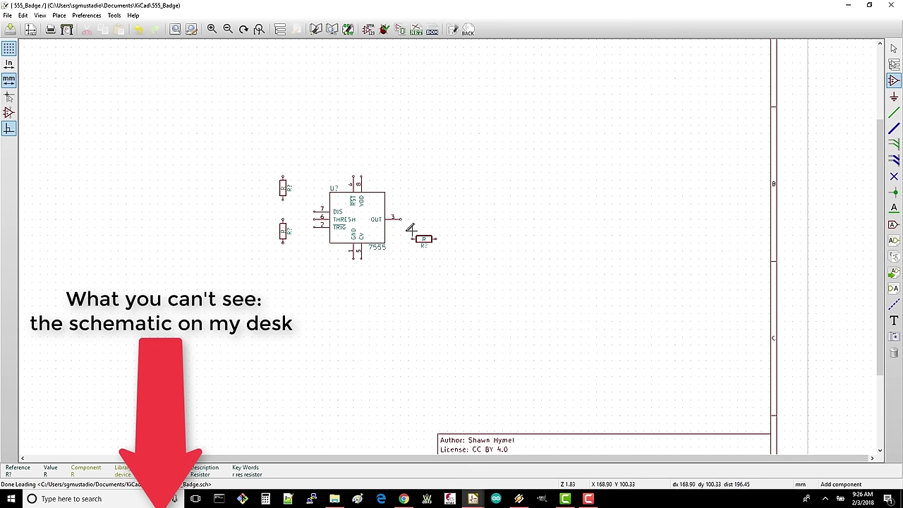
scroll(612, 459, left, 2)
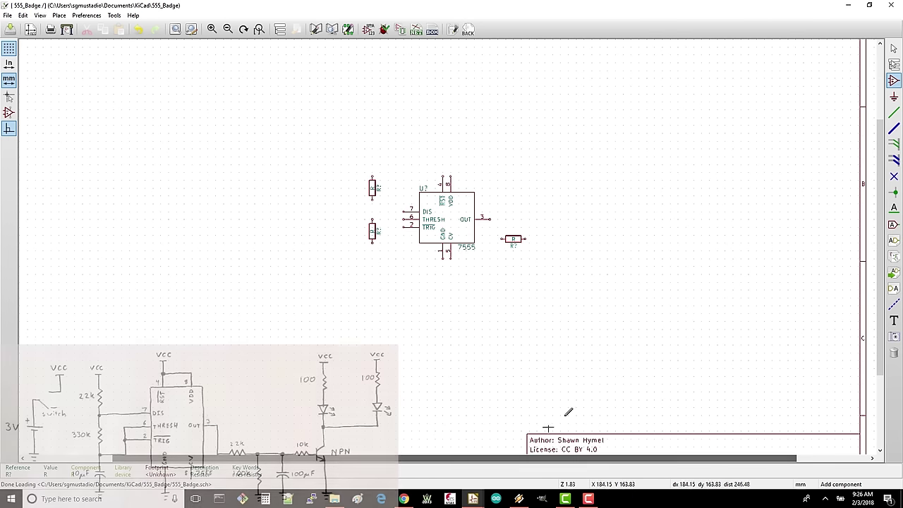
scroll(880, 289, up, 2)
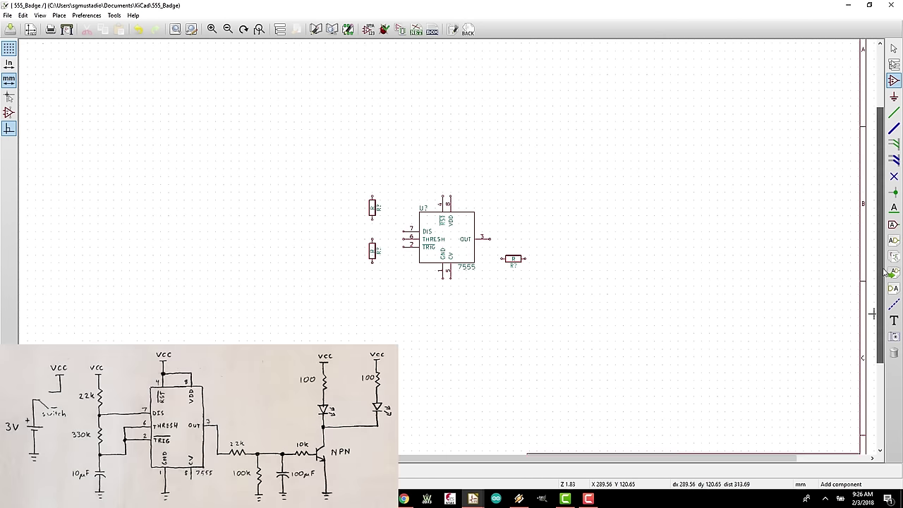
click(408, 296)
key(Return)
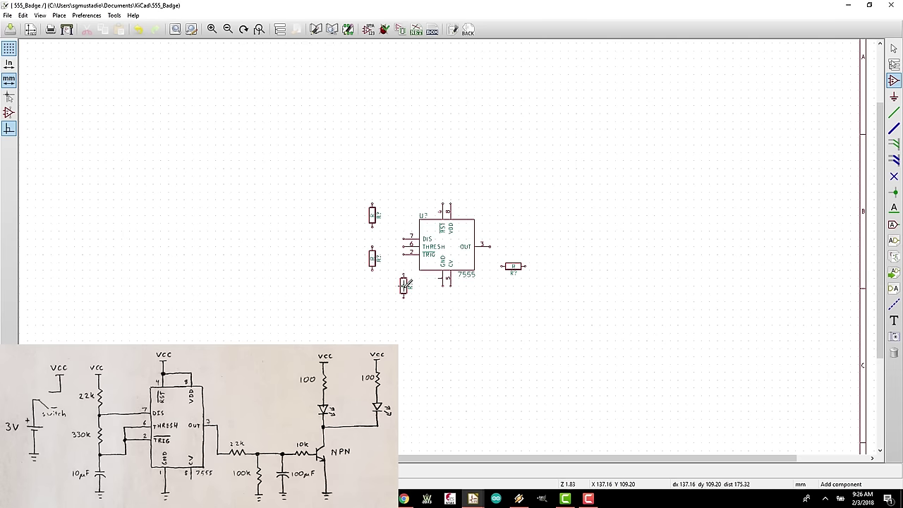
scroll(558, 292, up, 1)
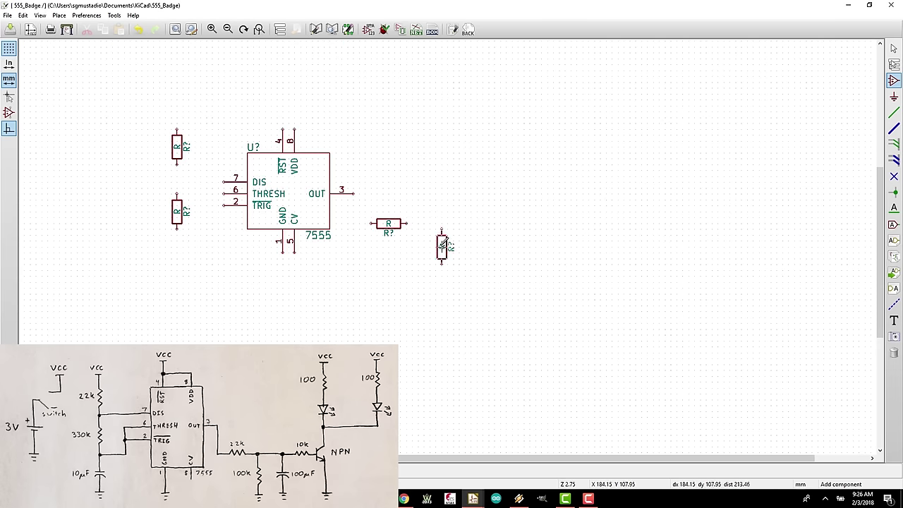
click(430, 252)
click(493, 268)
key(Return)
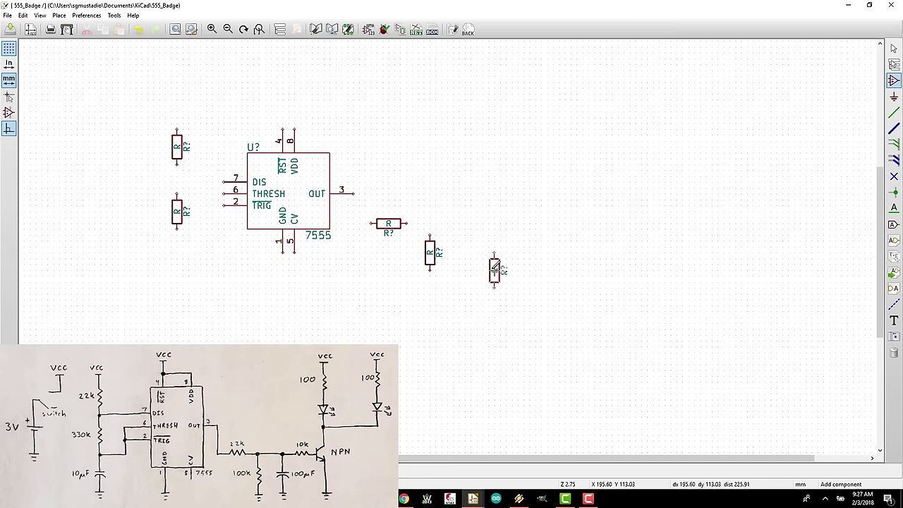
key(r)
click(512, 224)
Step: Place two more resistors side by side near the top right of the sheet
click(534, 191)
key(Return)
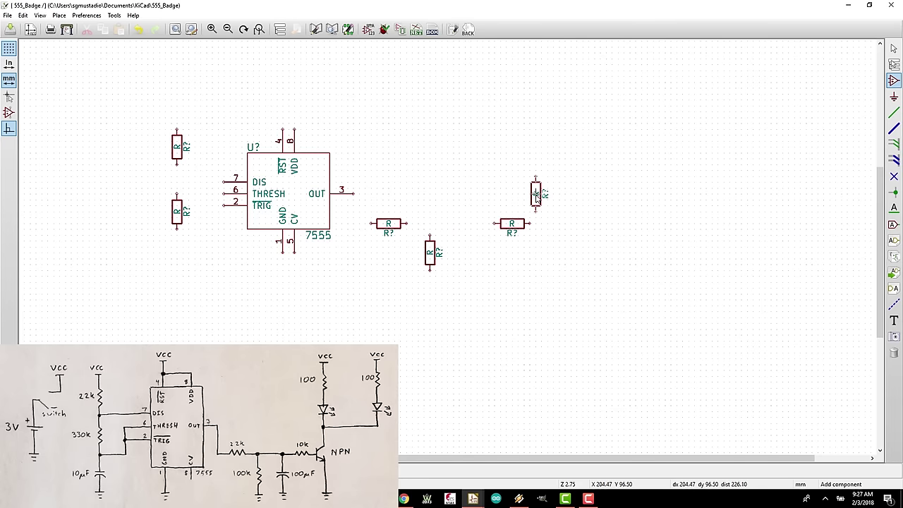
click(595, 93)
click(620, 94)
key(Return)
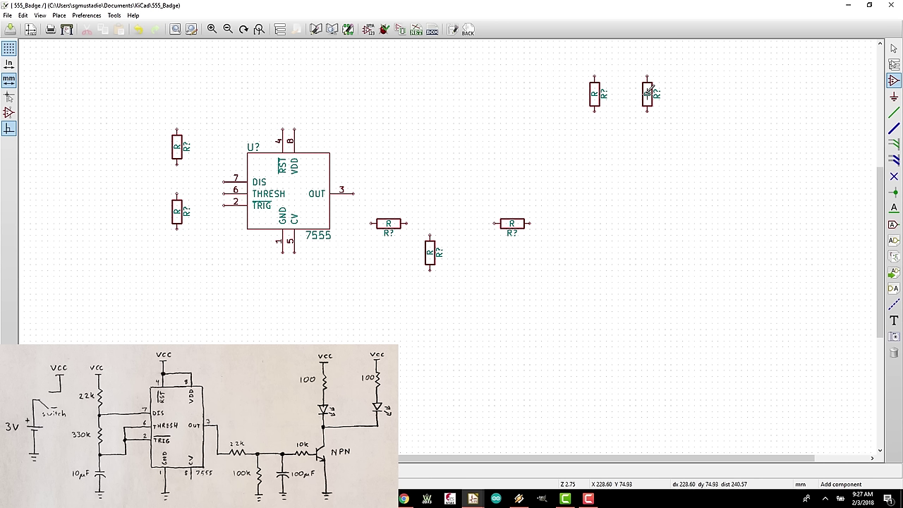
click(647, 93)
click(177, 146)
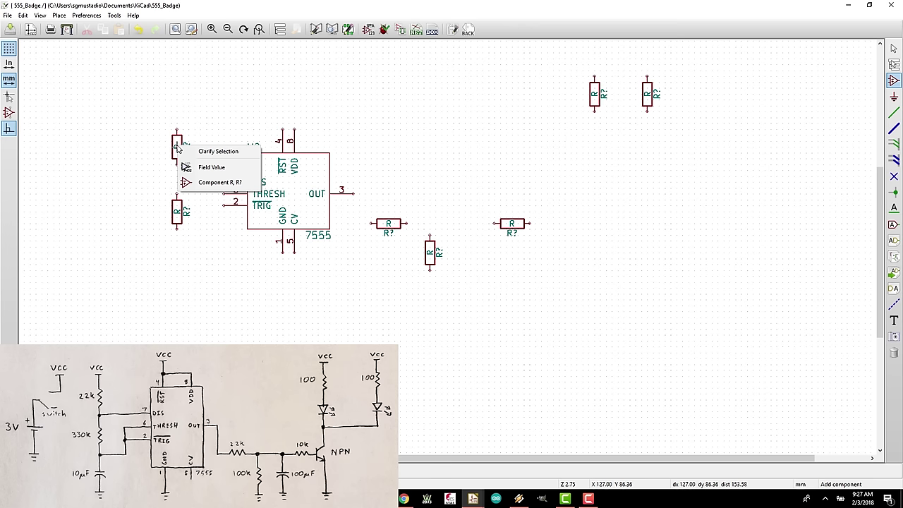
Step: Set the upper-left resistor's value to 22k
click(219, 182)
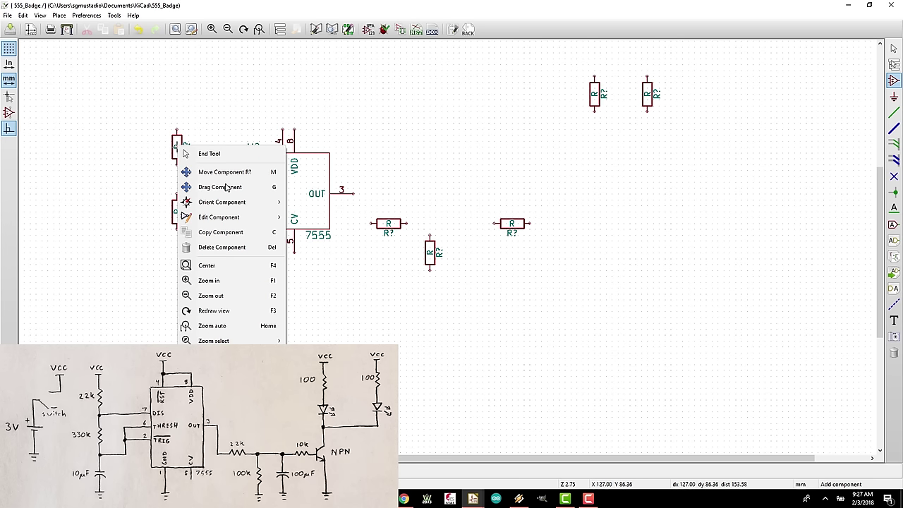
mouse_move(202, 218)
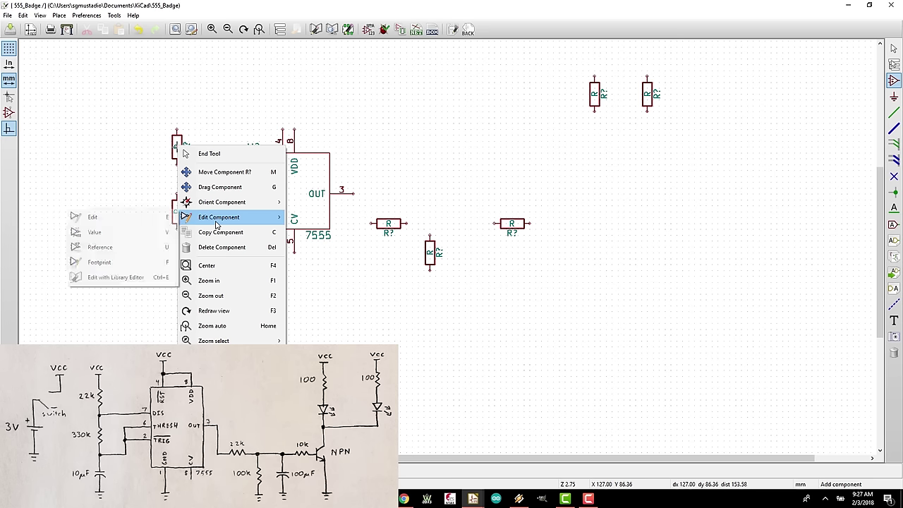
click(145, 233)
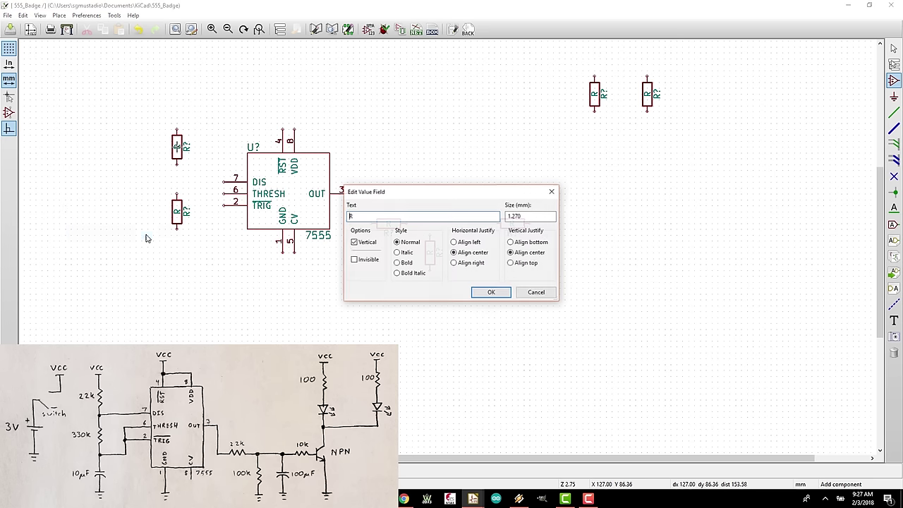
double_click(364, 215)
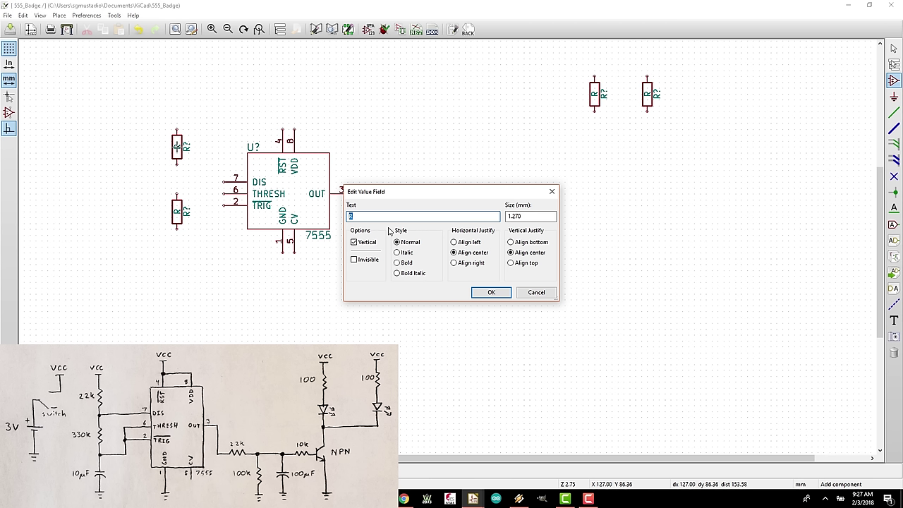
text(22k)
click(482, 292)
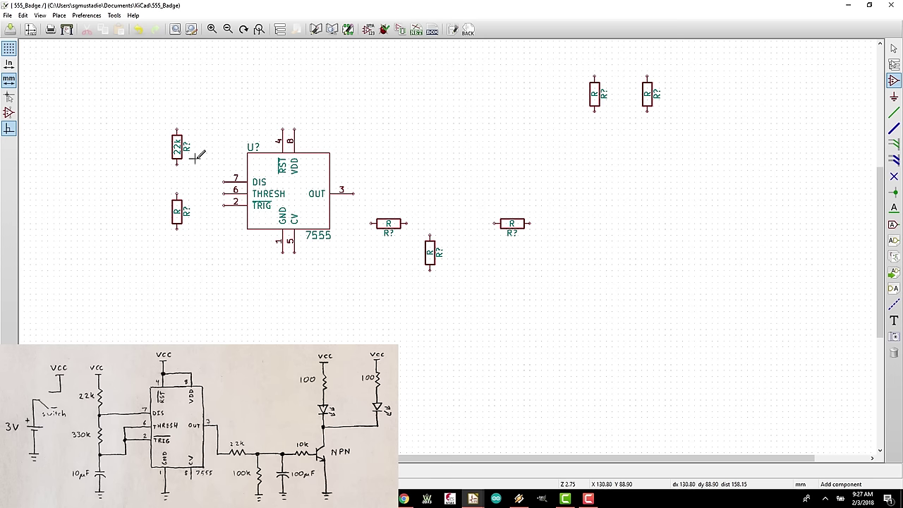
Step: Set the lower-left resistor to 330k and the next resistor to 100
key(v)
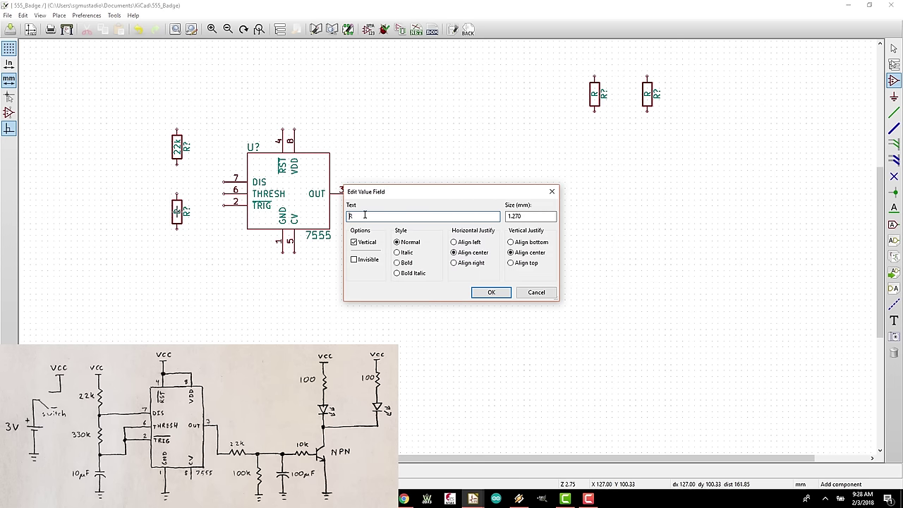
text(330k)
click(486, 292)
key(v)
click(393, 221)
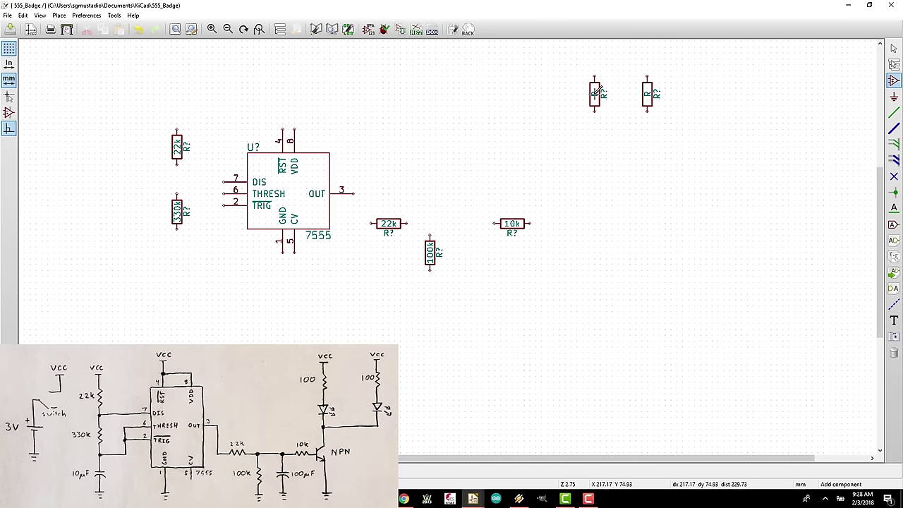
text(v100)
key(Return)
key(a)
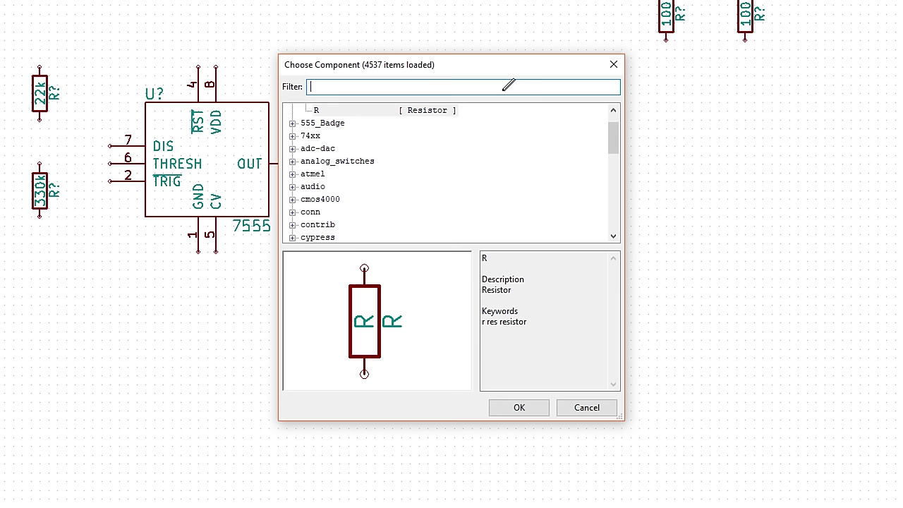
Step: Filter for 'c', choose the CP1 polarised capacitor and place it below the 330k resistor
text(c)
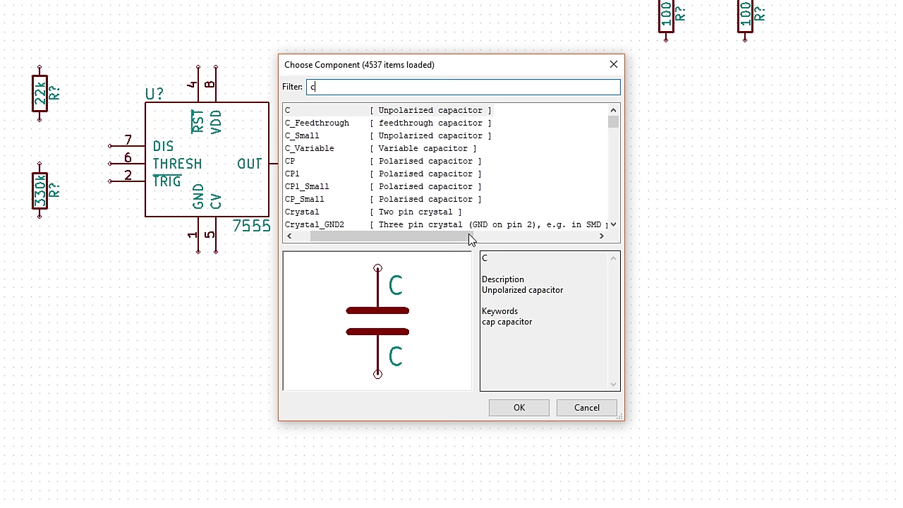
click(334, 161)
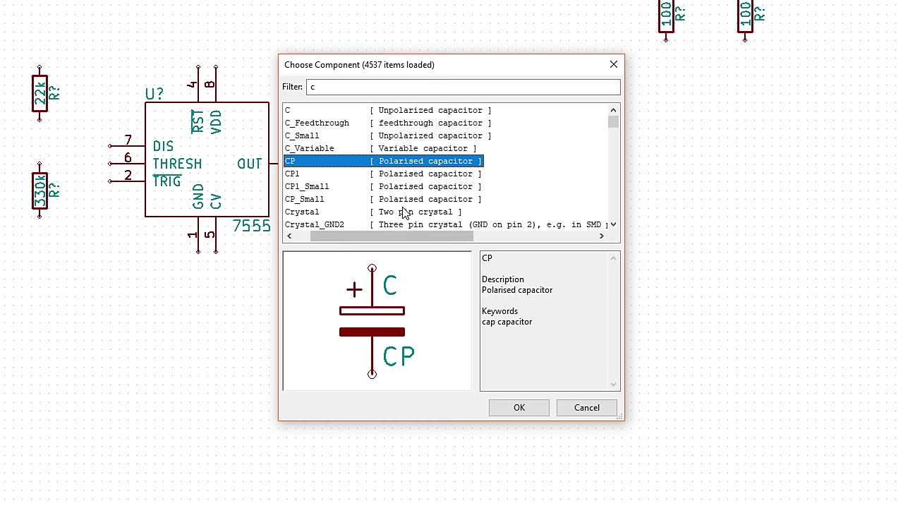
click(413, 174)
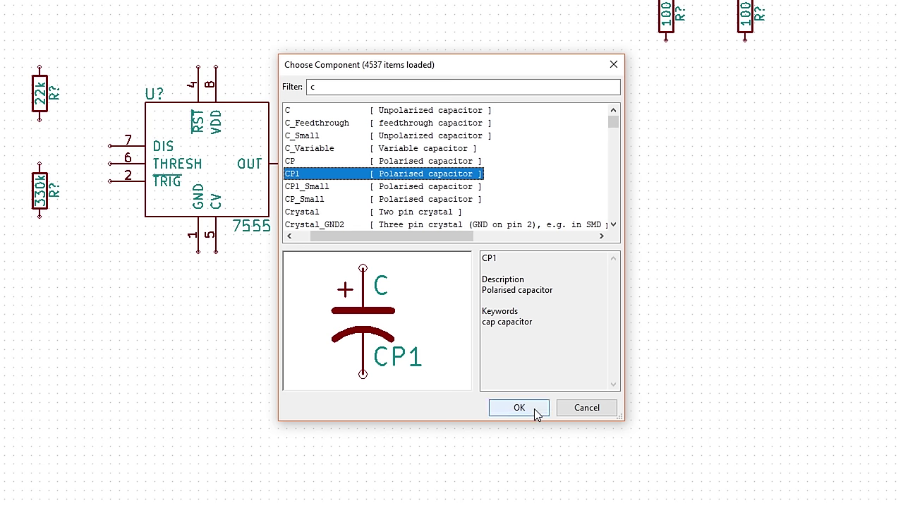
click(535, 365)
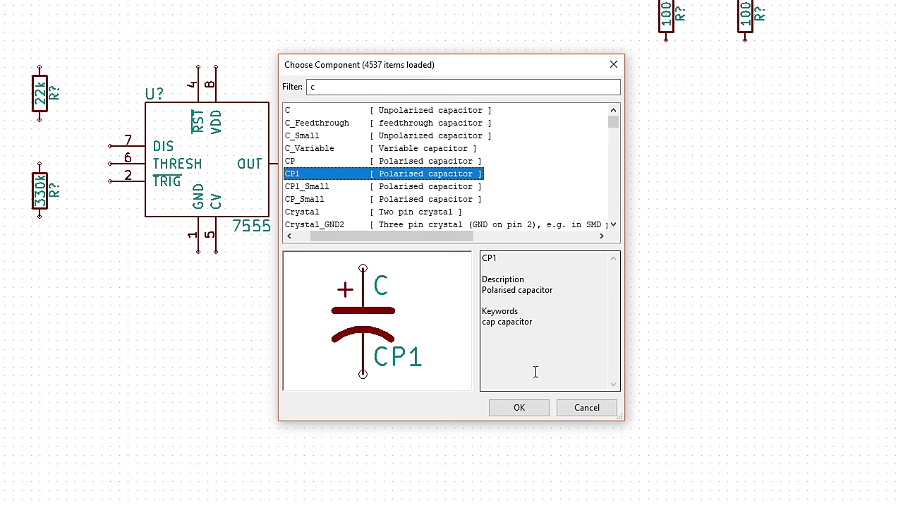
click(530, 409)
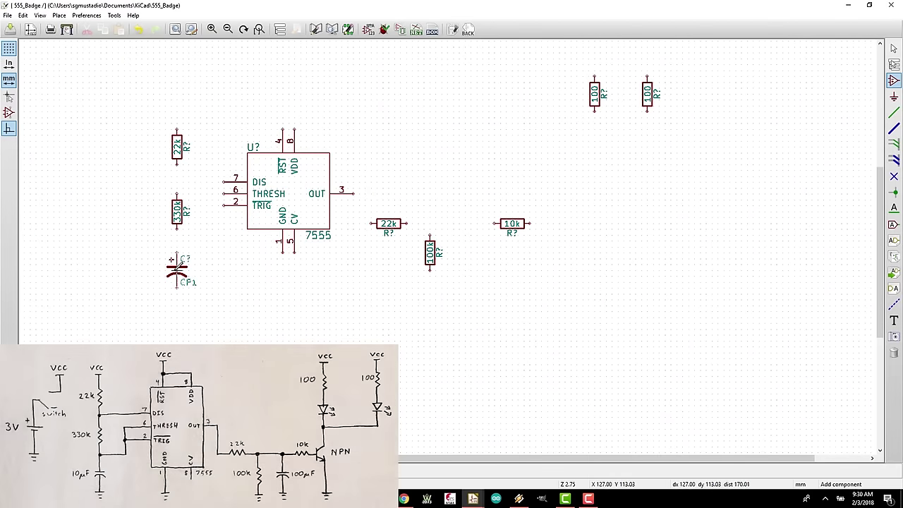
click(177, 268)
Step: Place a CP1 capacitor below the 330k resistor and give it the value 10uF
click(278, 293)
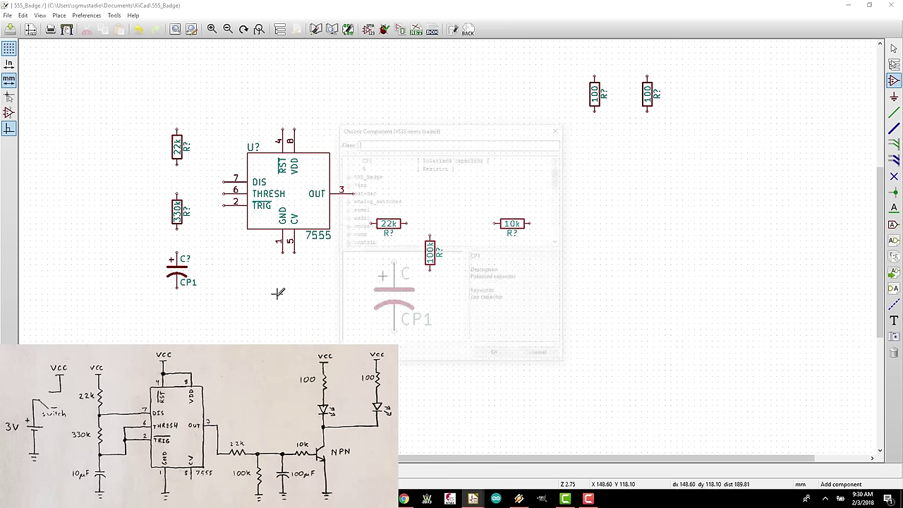
click(490, 356)
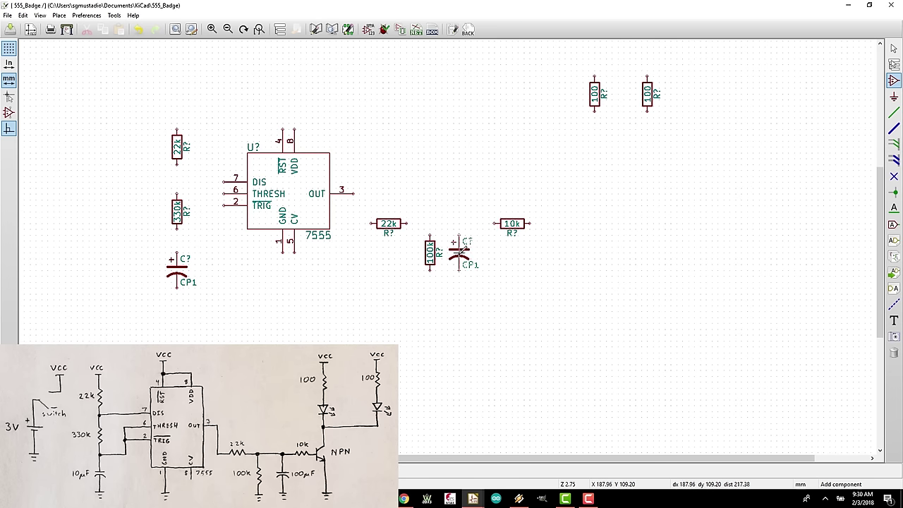
click(458, 249)
text(v)
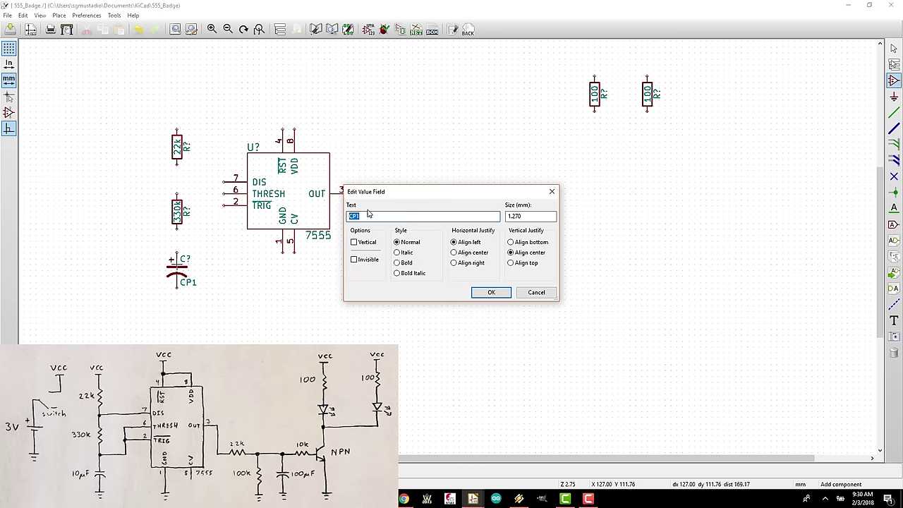
text(10uF)
click(490, 293)
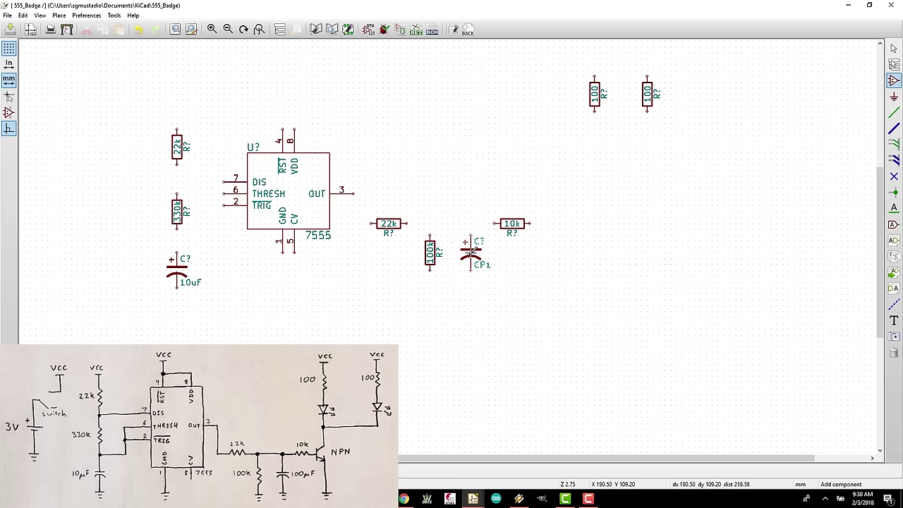
Step: Place a second capacitor beside the 100k resistor with the value 100uF
click(470, 254)
text(v100uF)
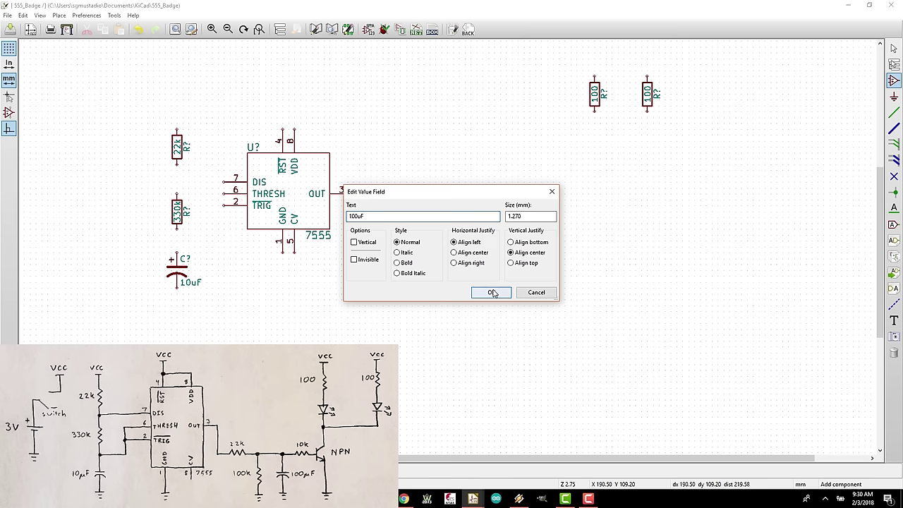
click(492, 293)
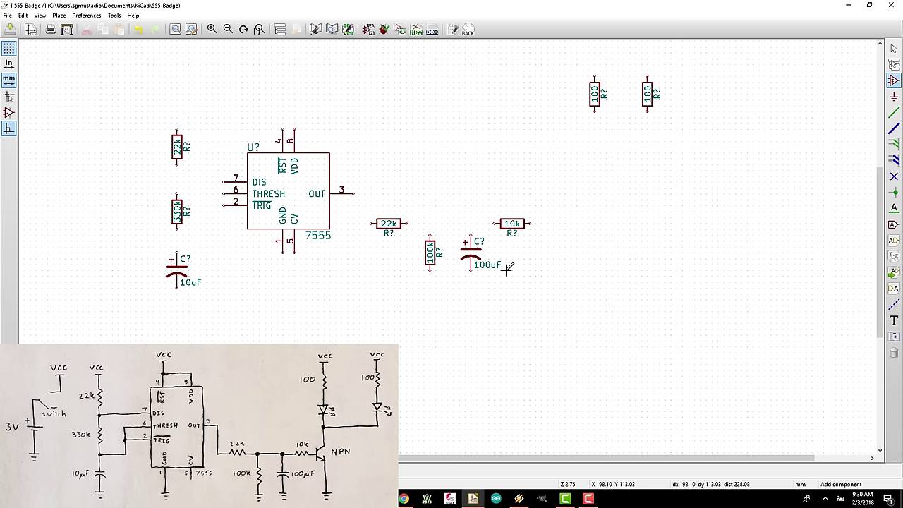
click(506, 266)
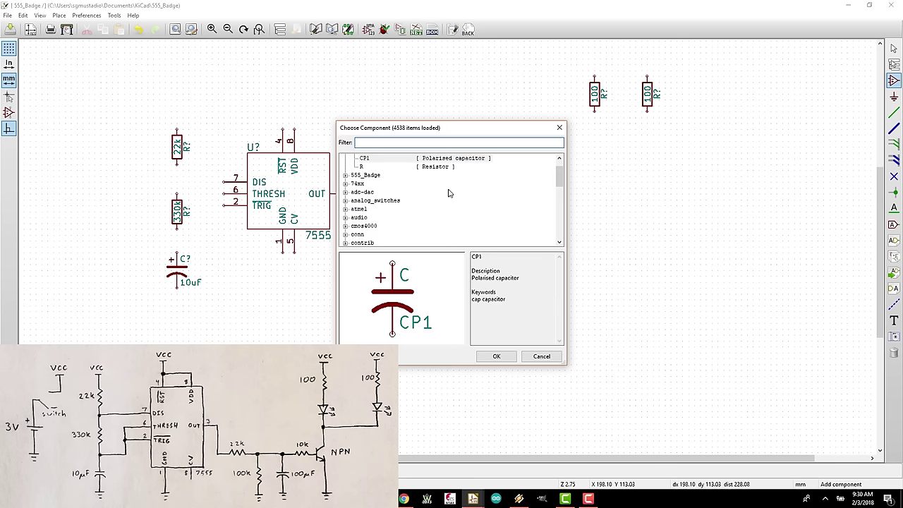
Step: Filter for 'led' and place a vertically rotated LED below the left 100 resistor
text(led)
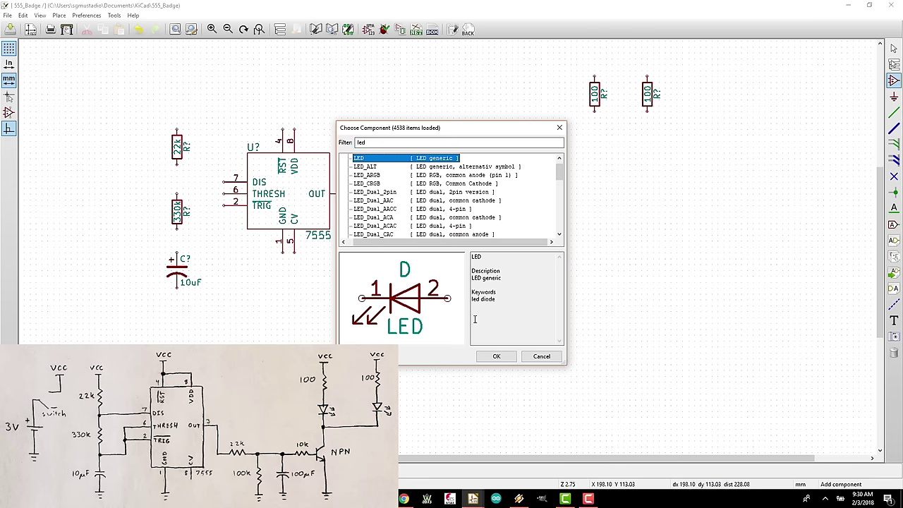
click(494, 356)
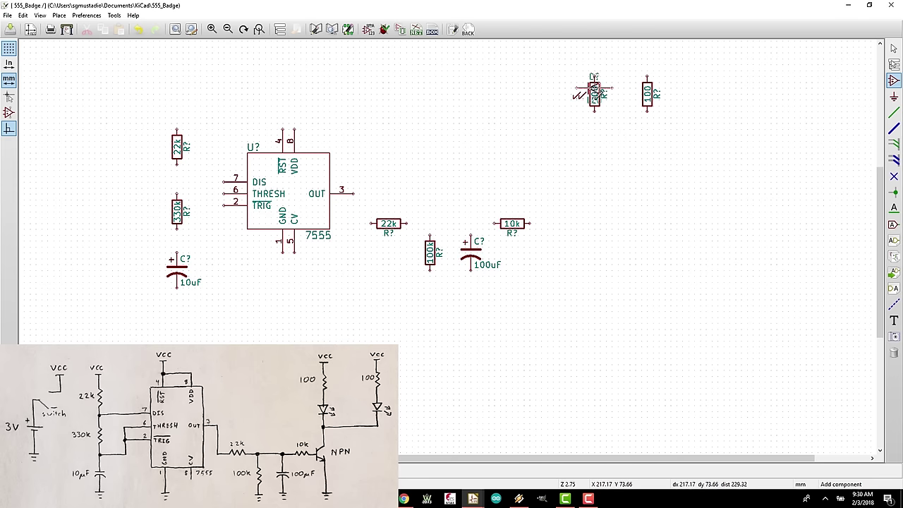
key(r)
key(r)
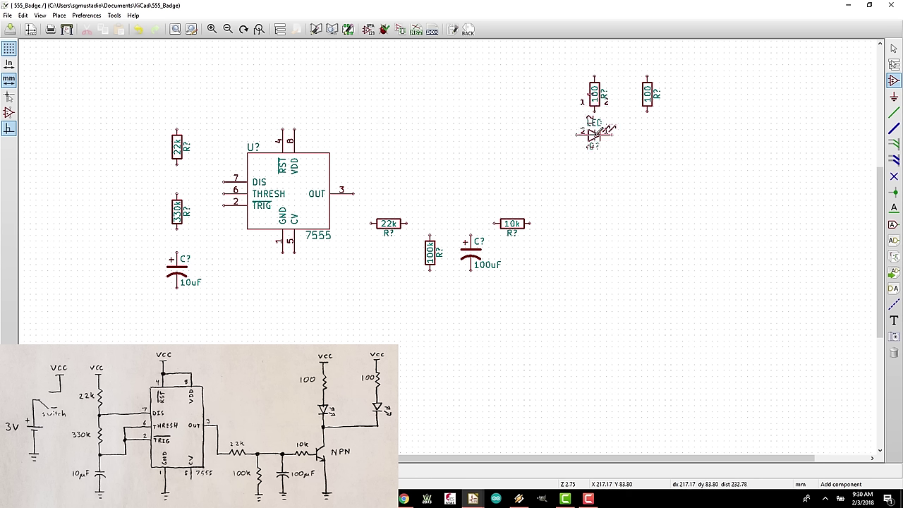
key(r)
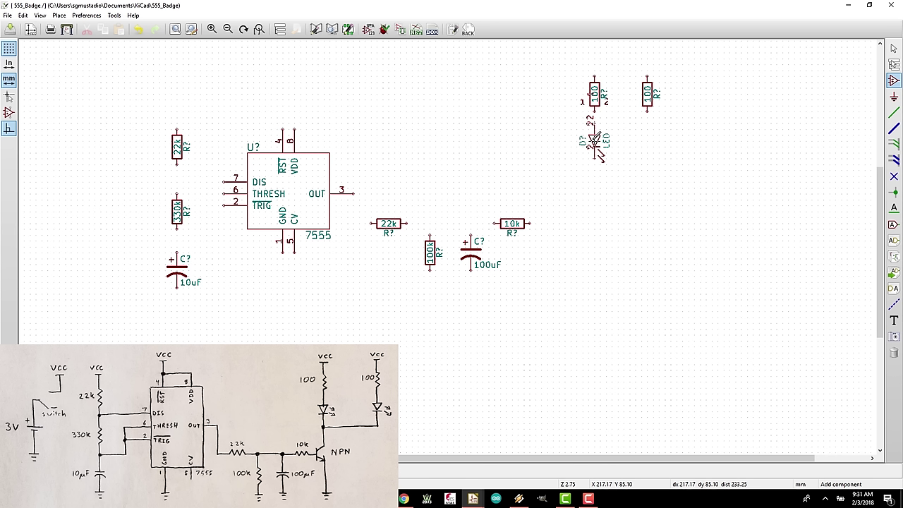
click(596, 141)
Step: Set the LED value to RED and copy it below the right 100 resistor
key(v)
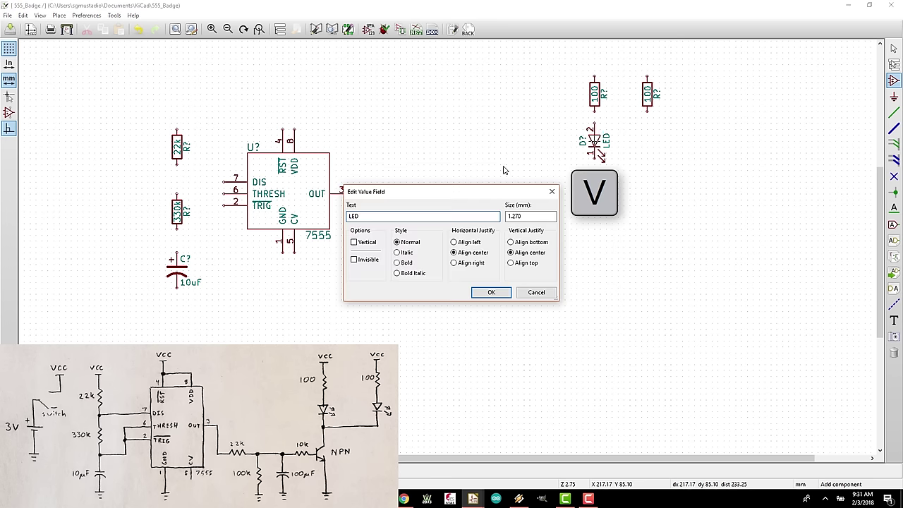
text(RED)
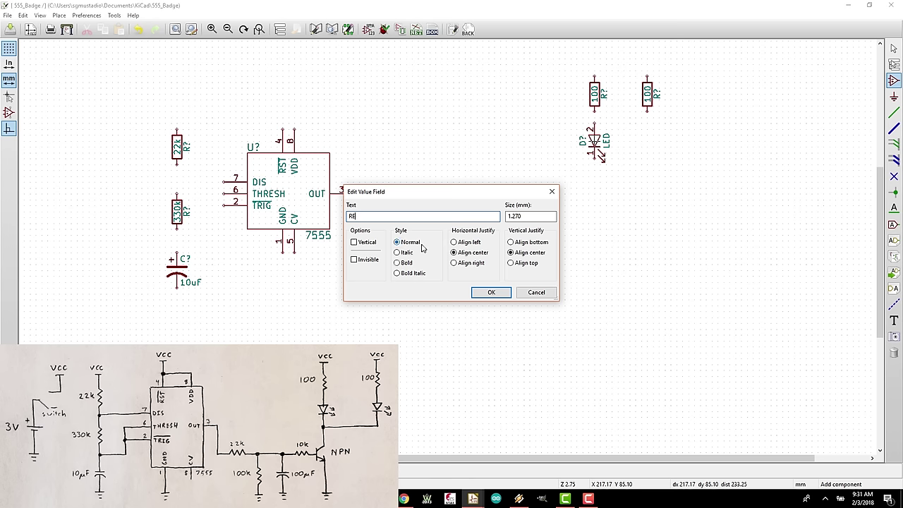
click(491, 292)
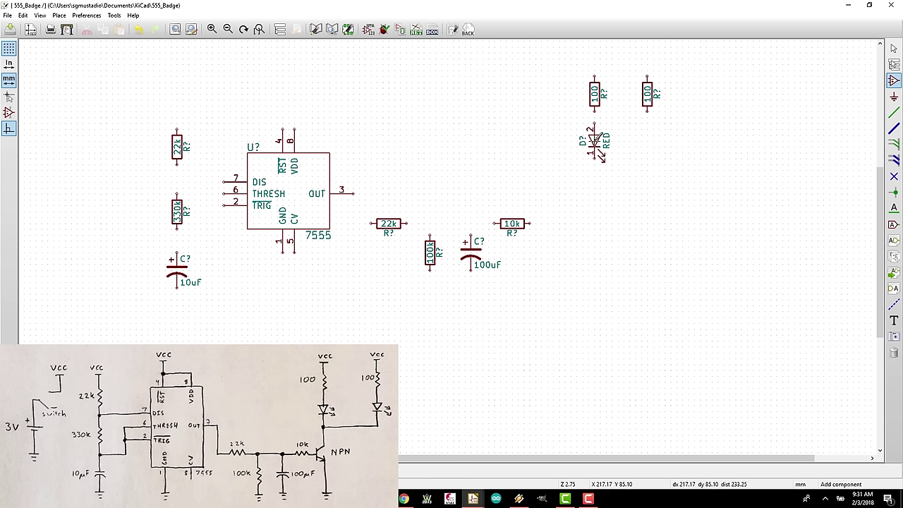
key(c)
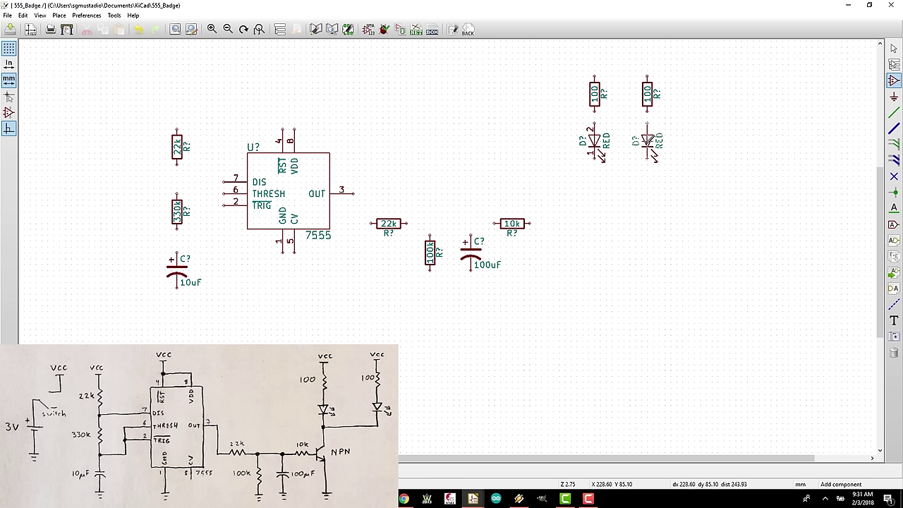
click(647, 139)
Step: Open the 2N3904 datasheet PDF from the Digi-Key product page and scroll through it
key(a)
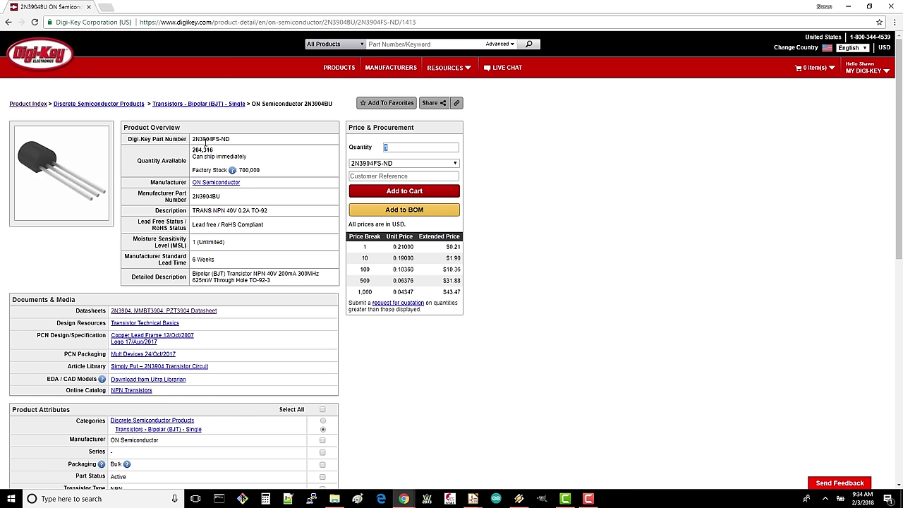
drag(191, 138, 215, 139)
click(205, 314)
scroll(208, 308, down, 6)
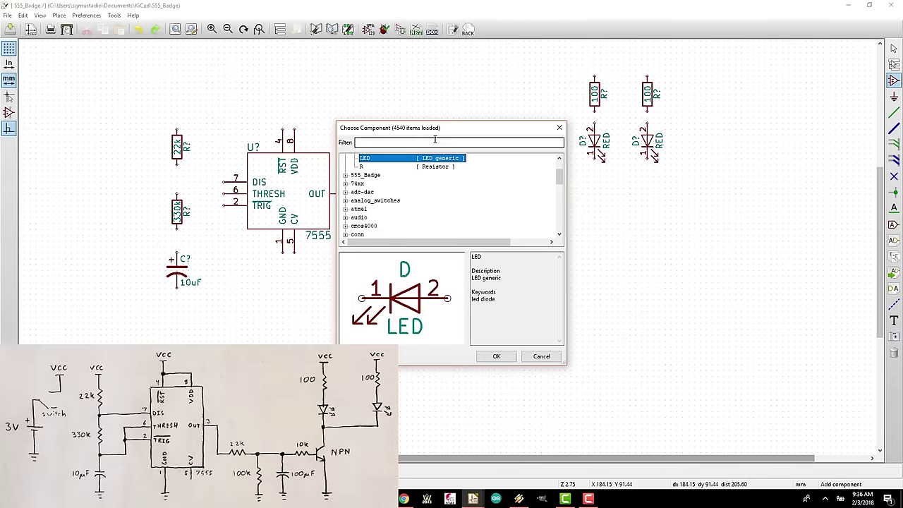
Step: Filter for '2n3904' and place the 2N3904 transistor right of the 10k resistor
text(2n3904)
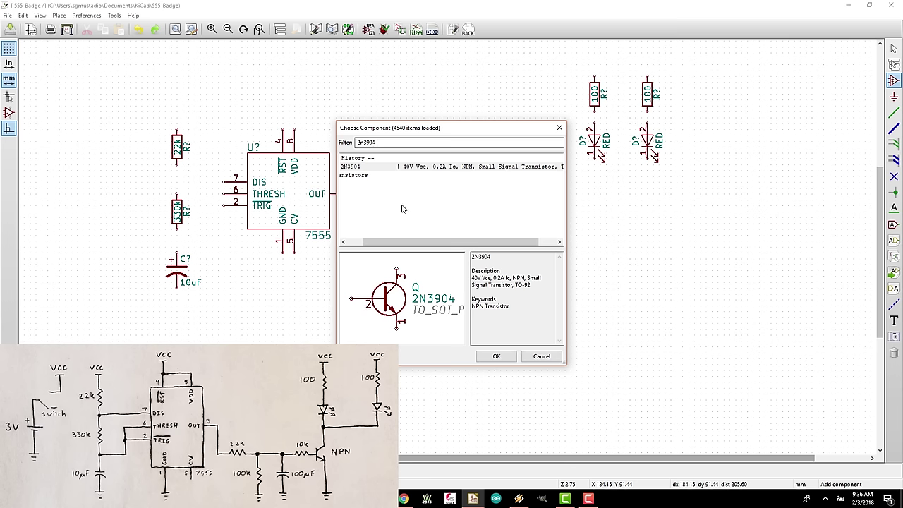
click(400, 169)
click(494, 357)
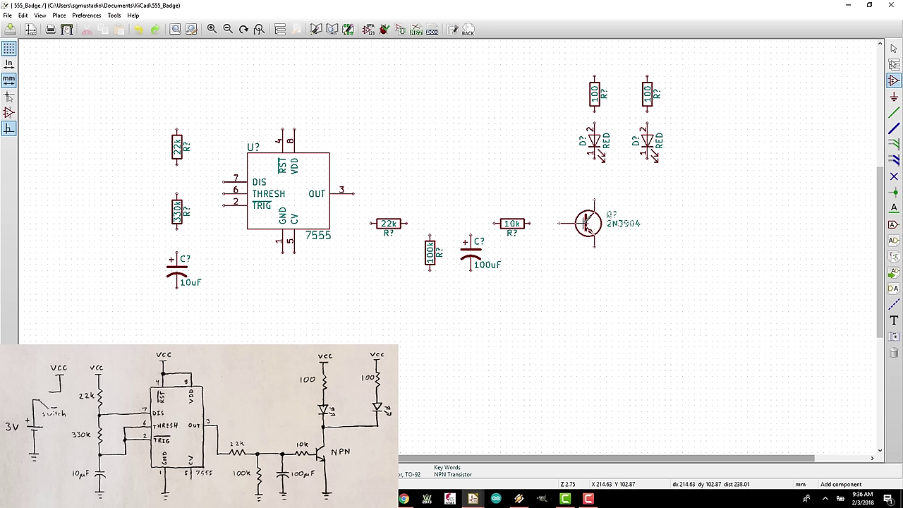
click(586, 224)
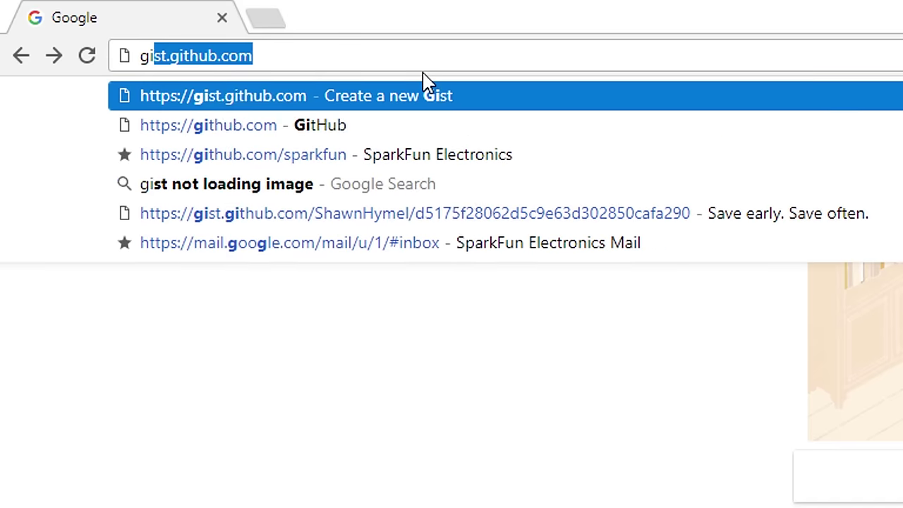
Step: Go to github.com/digikey/digikey-kicad-library and download the repository as a ZIP
text(digikey)
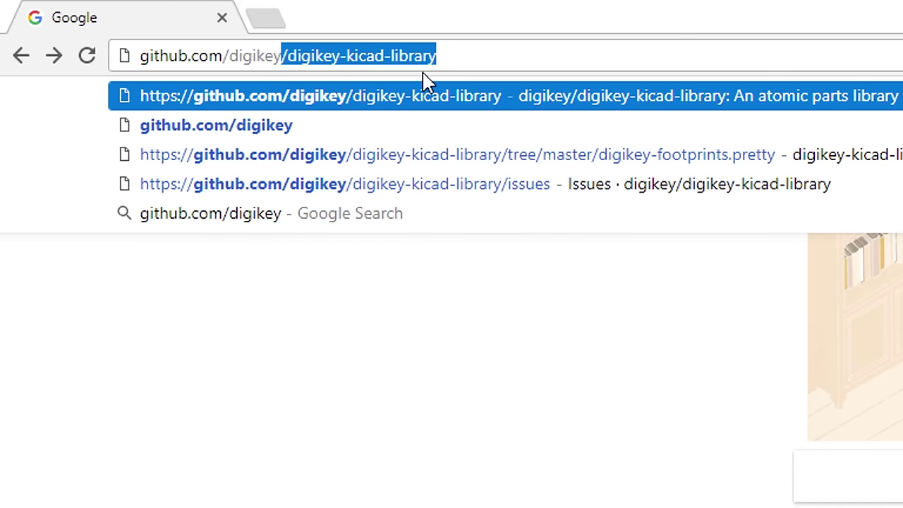
text(/digikey-kicad-0)
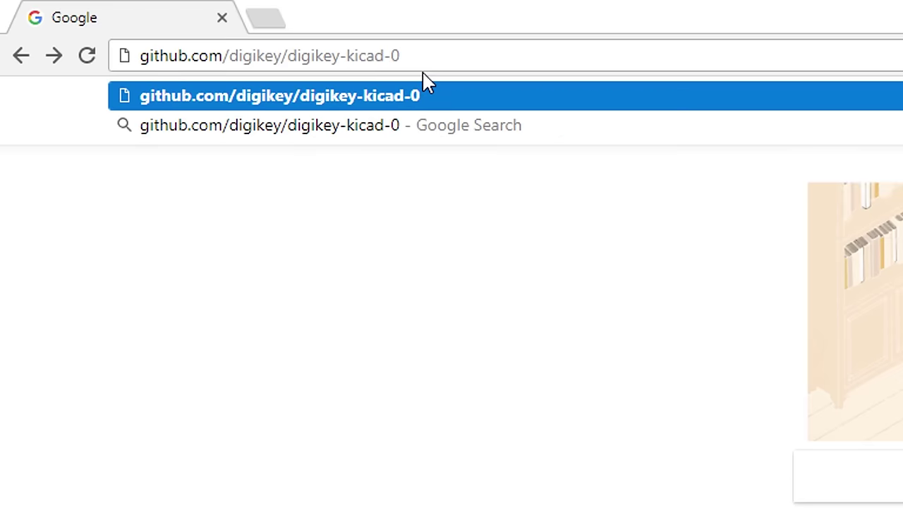
key(BackSpace)
text(library)
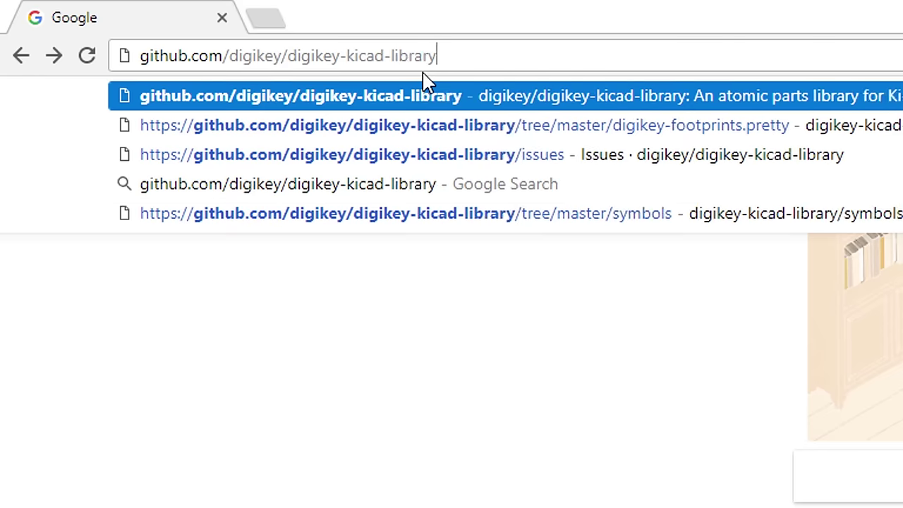
key(Return)
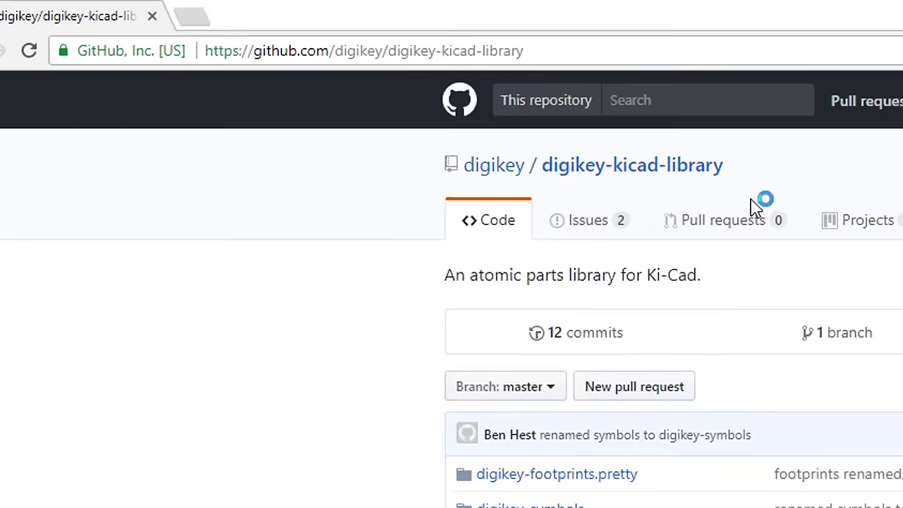
click(743, 255)
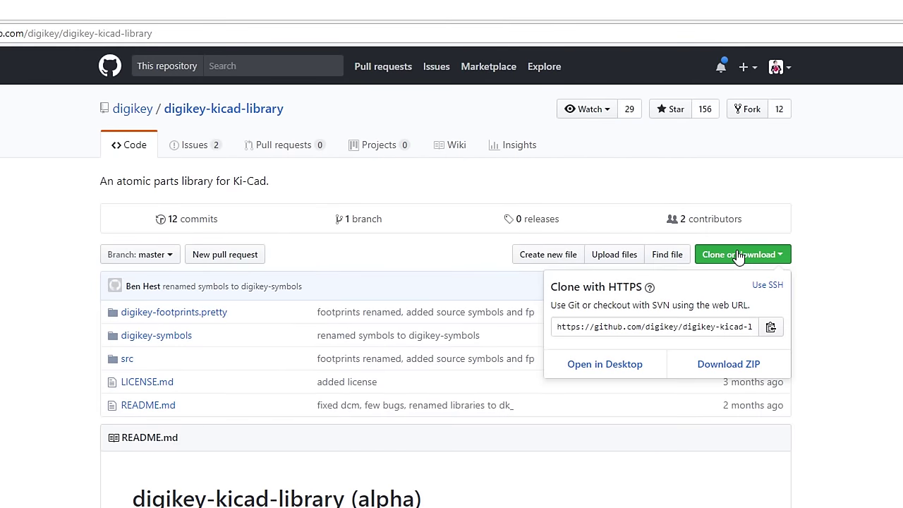
click(739, 374)
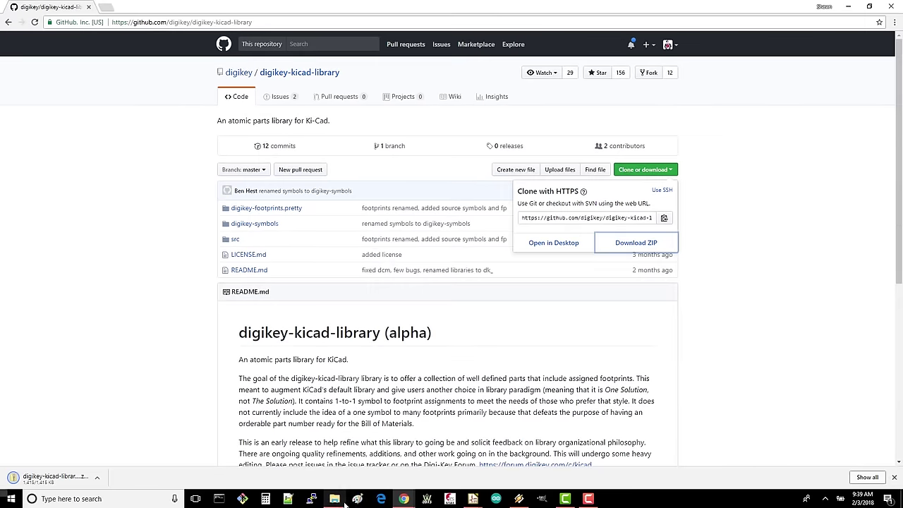
Step: Extract the downloaded ZIP into Downloads and copy the digikey-kicad-library-master folder
click(334, 501)
right_click(437, 246)
click(279, 278)
click(536, 340)
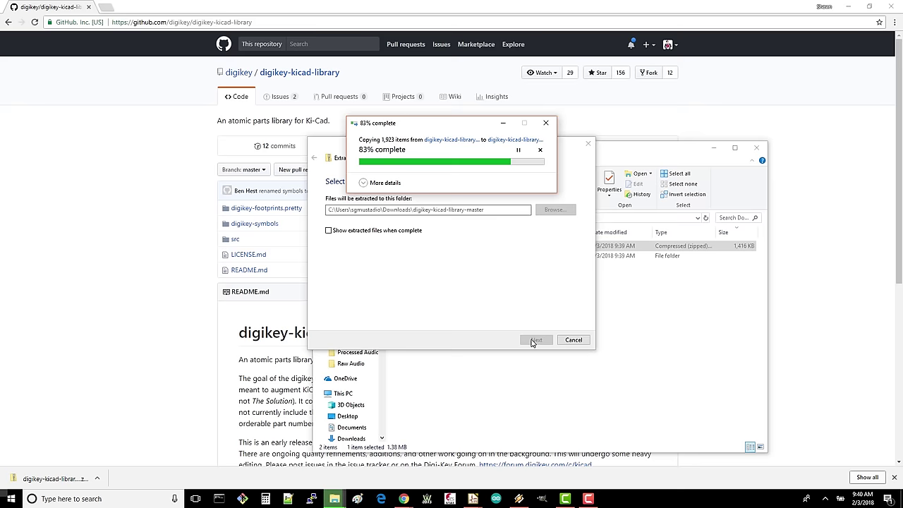
double_click(471, 257)
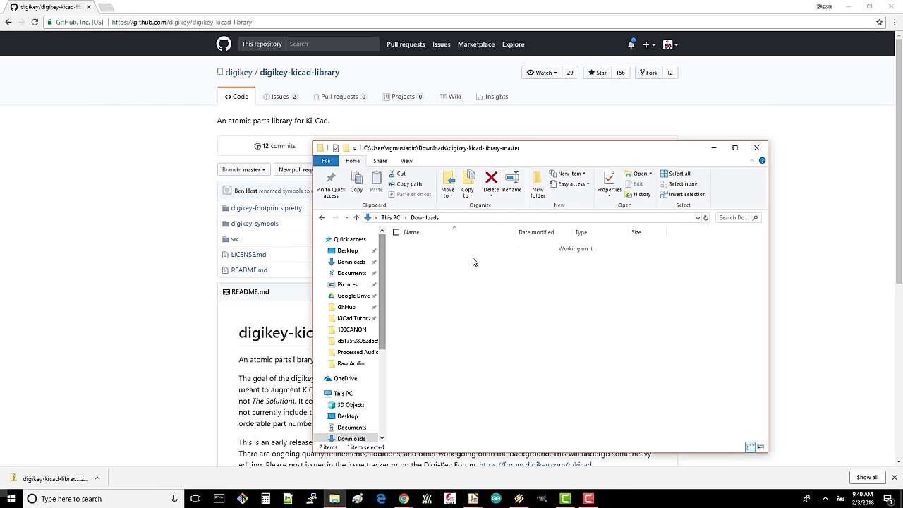
click(468, 247)
right_click(459, 249)
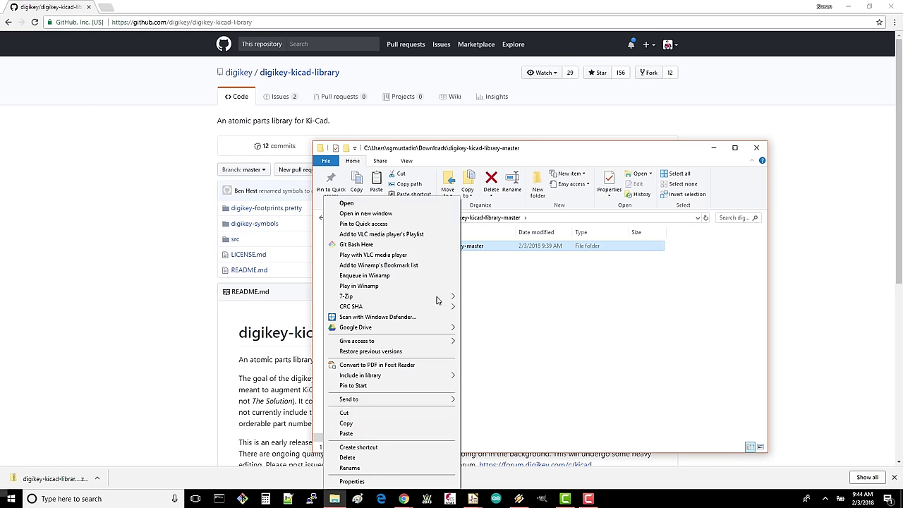
click(424, 421)
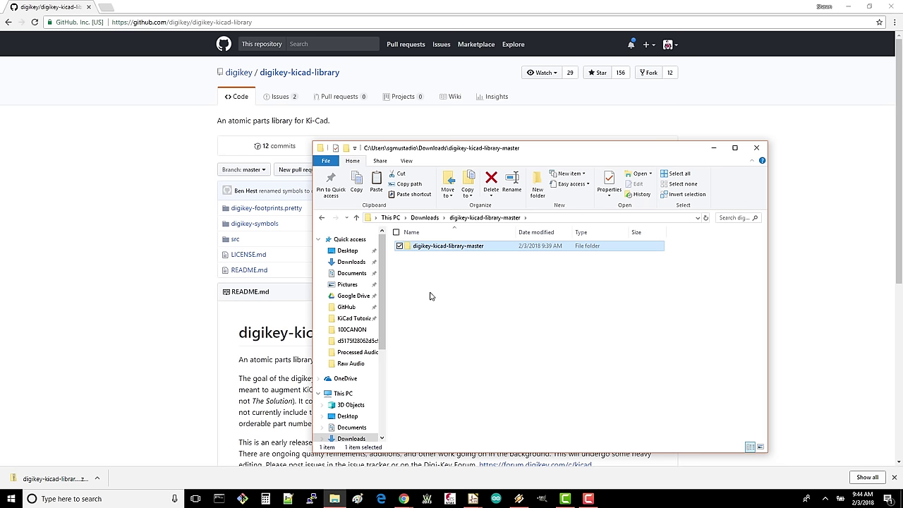
Step: Create a new folder named Libraries inside Documents\KiCad
click(351, 273)
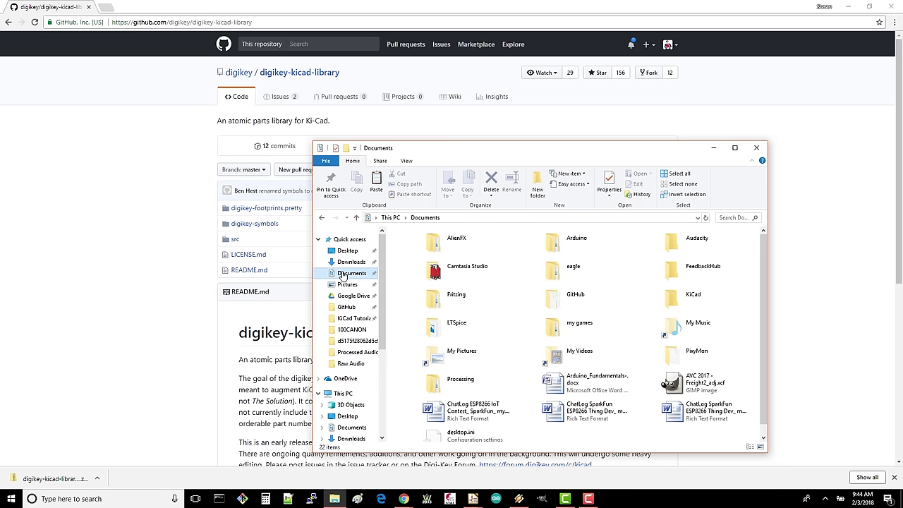
double_click(677, 298)
right_click(418, 285)
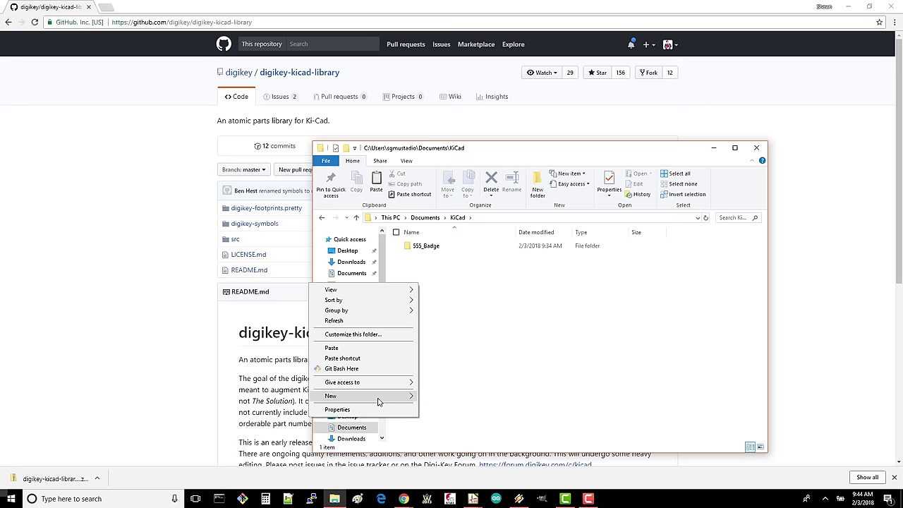
mouse_move(369, 399)
click(265, 399)
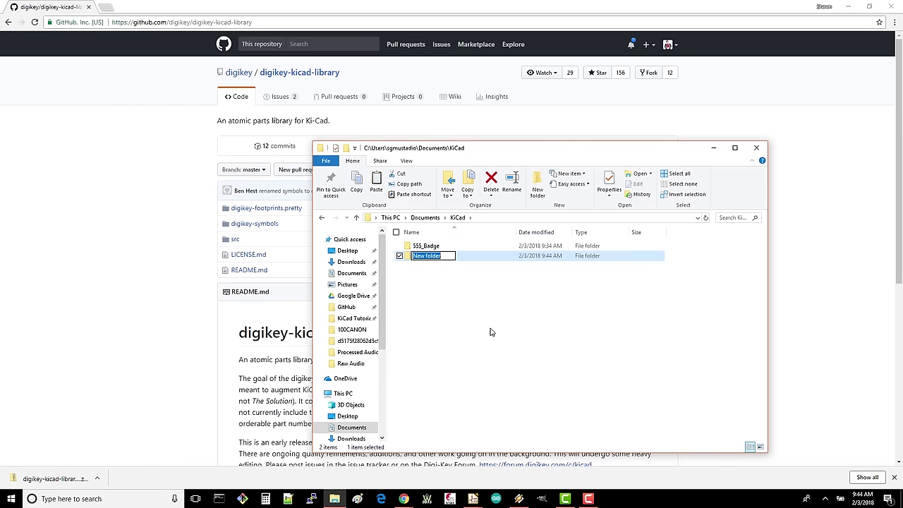
text(Libraries)
key(Return)
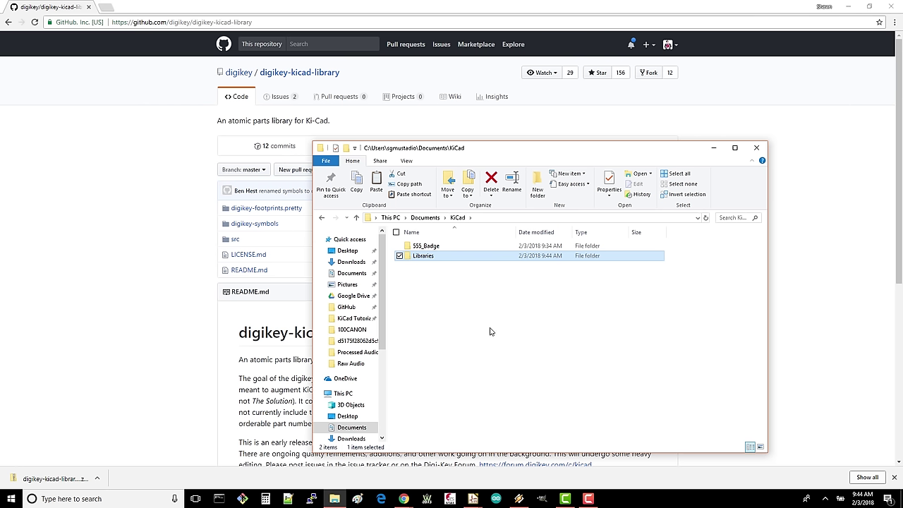
Step: Paste the library into Libraries, then browse digikey-symbols and digikey-footprints.pretty
double_click(434, 264)
right_click(431, 260)
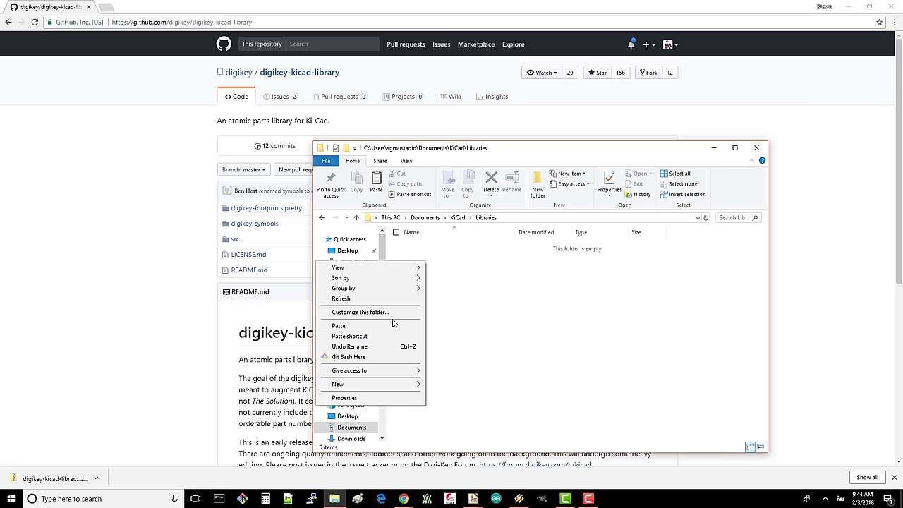
click(393, 325)
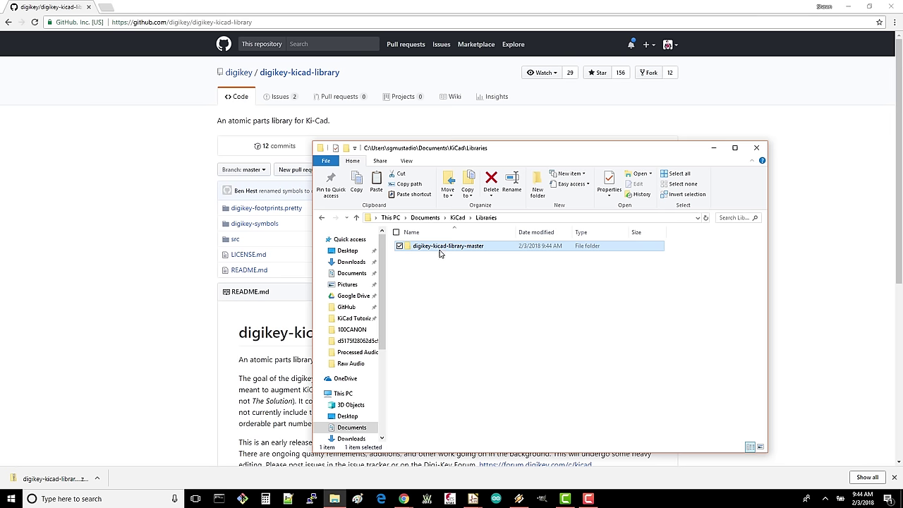
double_click(439, 248)
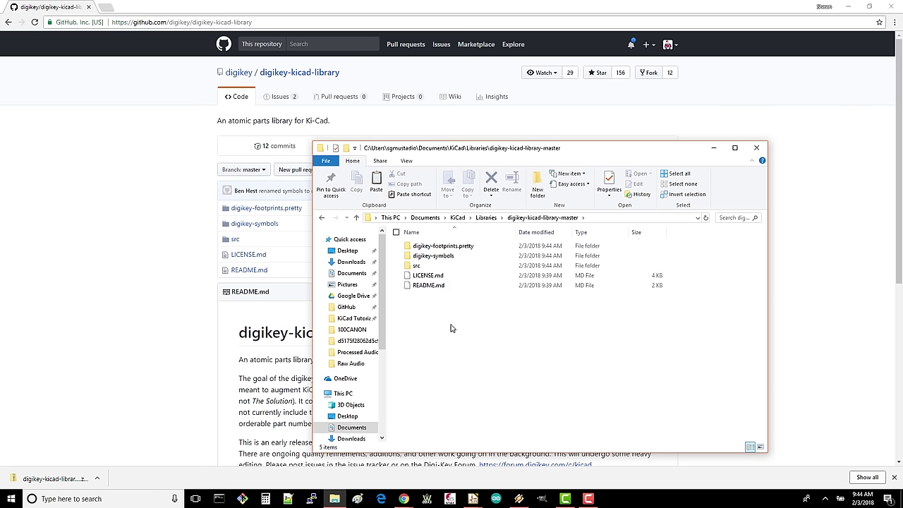
double_click(455, 255)
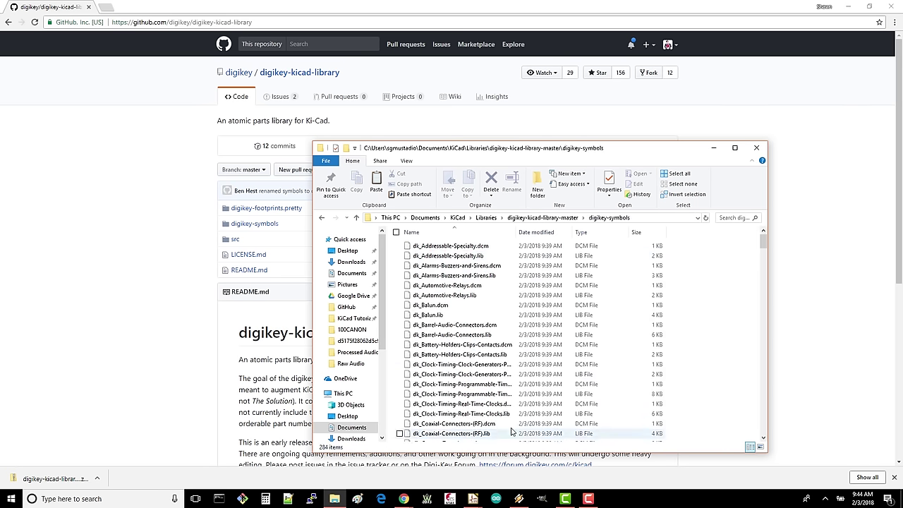
click(540, 218)
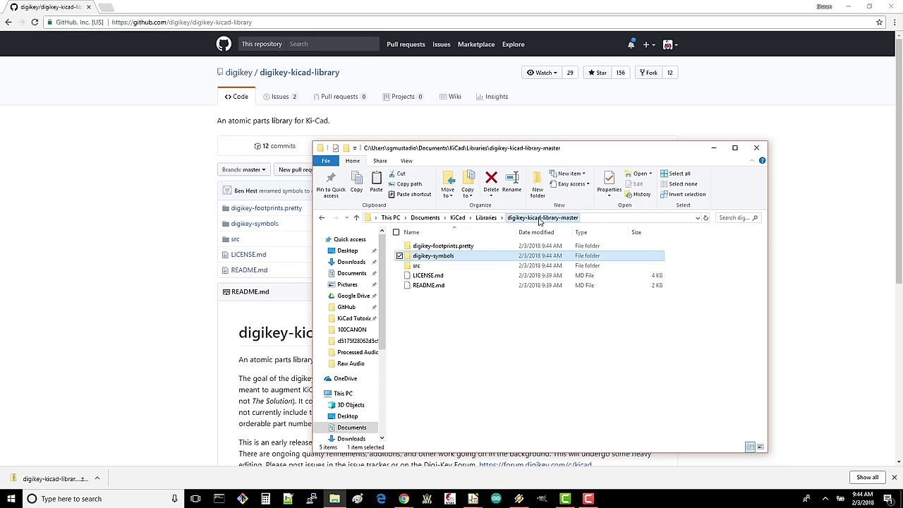
double_click(471, 247)
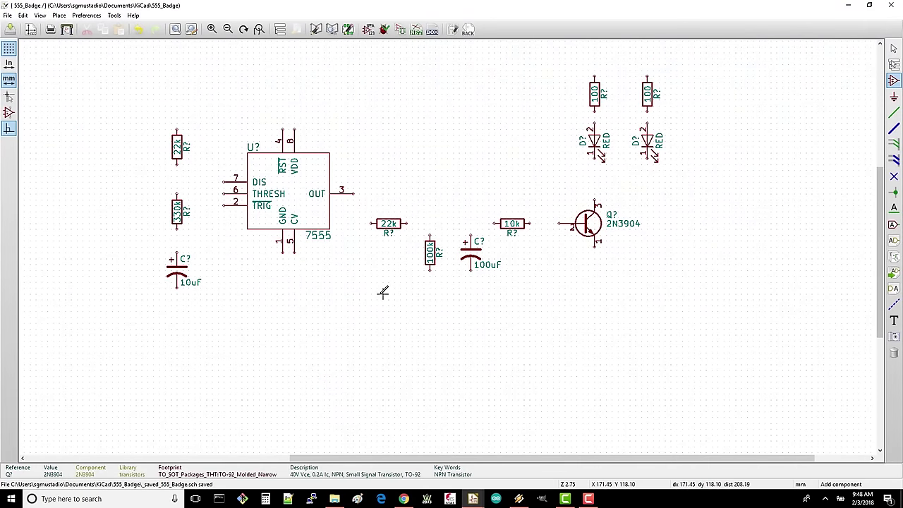
Step: Add dk_Battery-Holders-Clips-Contacts.lib from Documents\KiCad\Libraries\...\digikey-symbols to the component libraries
click(87, 15)
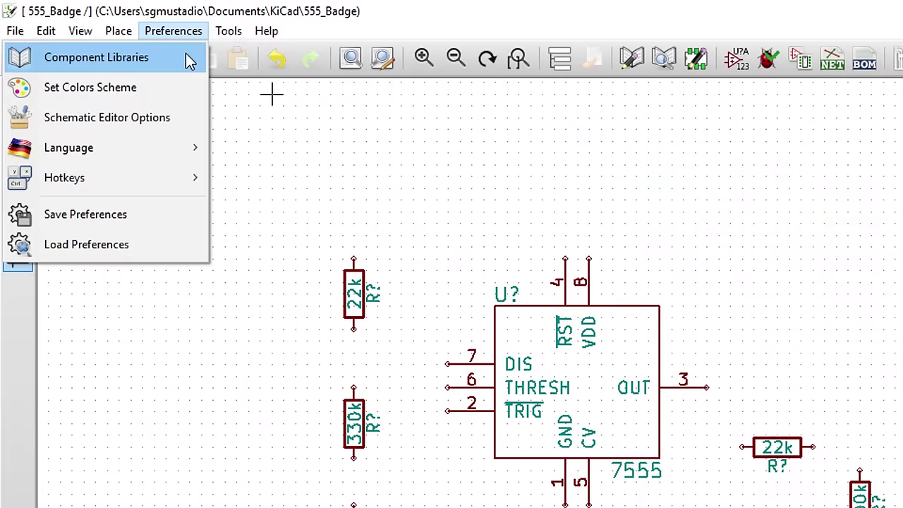
click(186, 56)
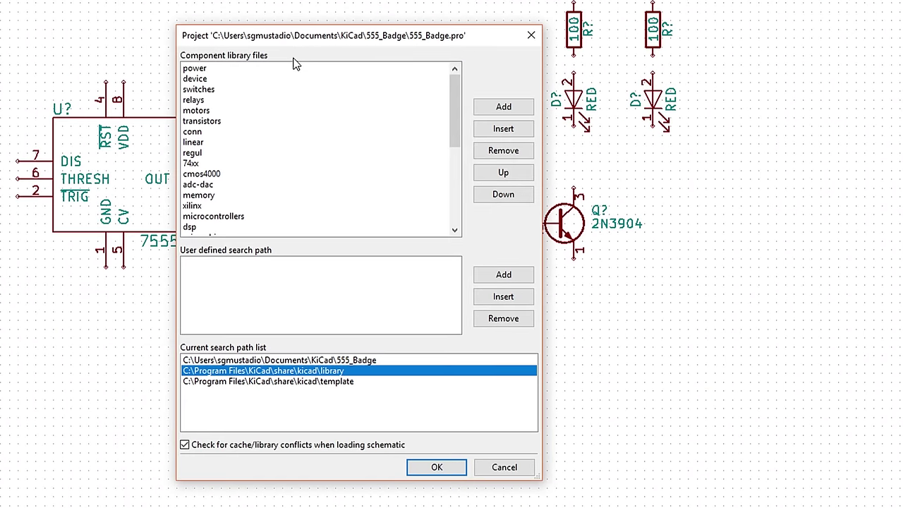
click(486, 106)
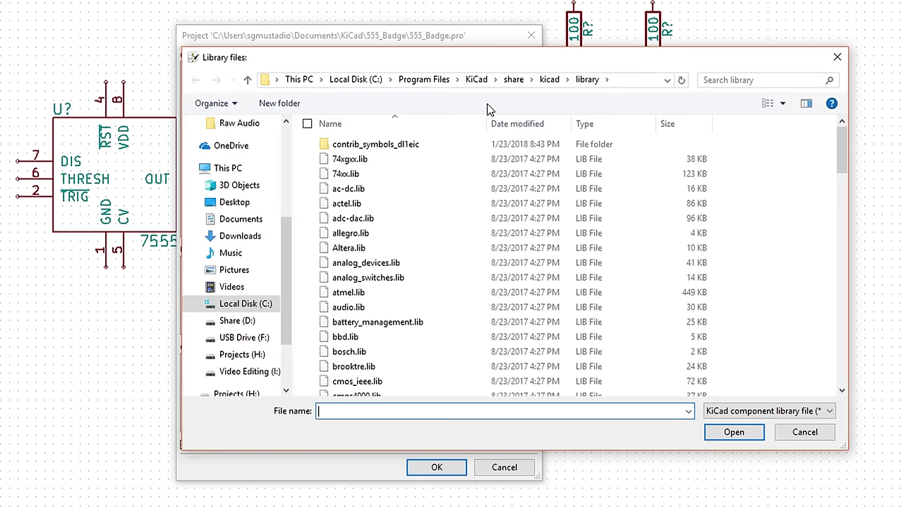
click(225, 221)
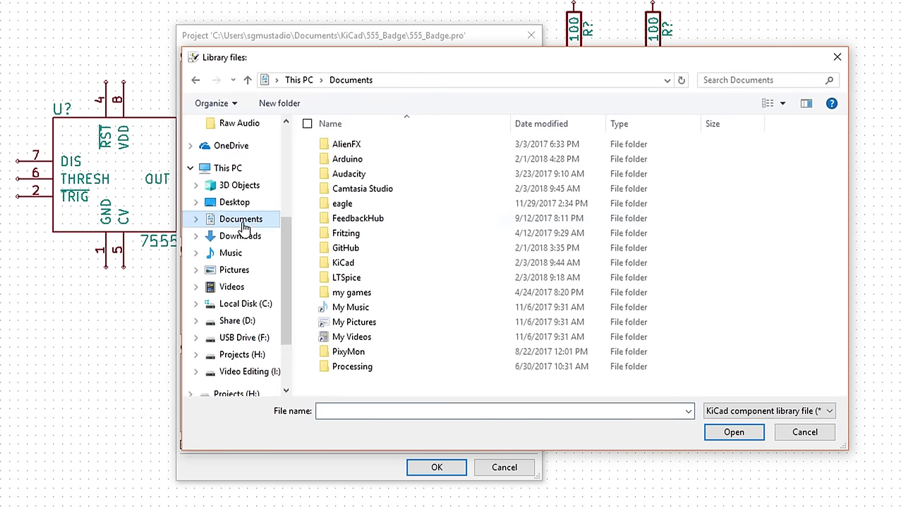
double_click(363, 263)
double_click(366, 160)
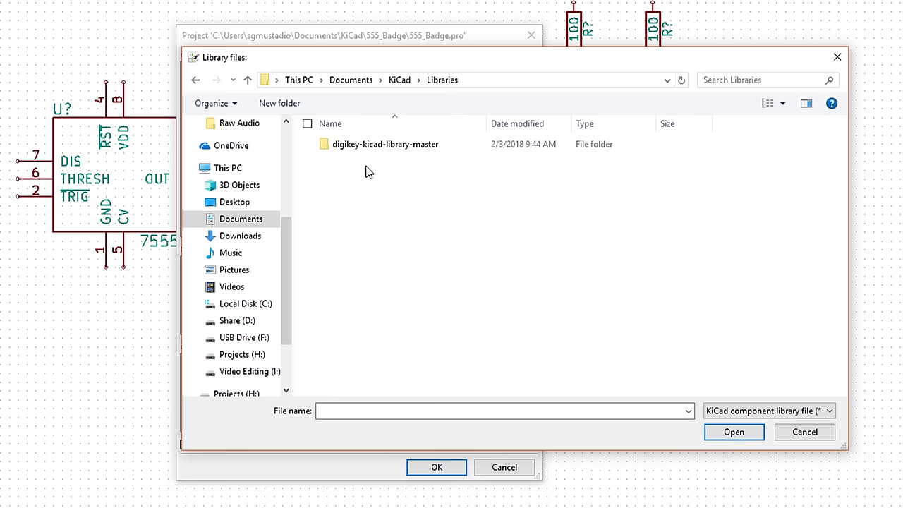
double_click(368, 154)
double_click(369, 159)
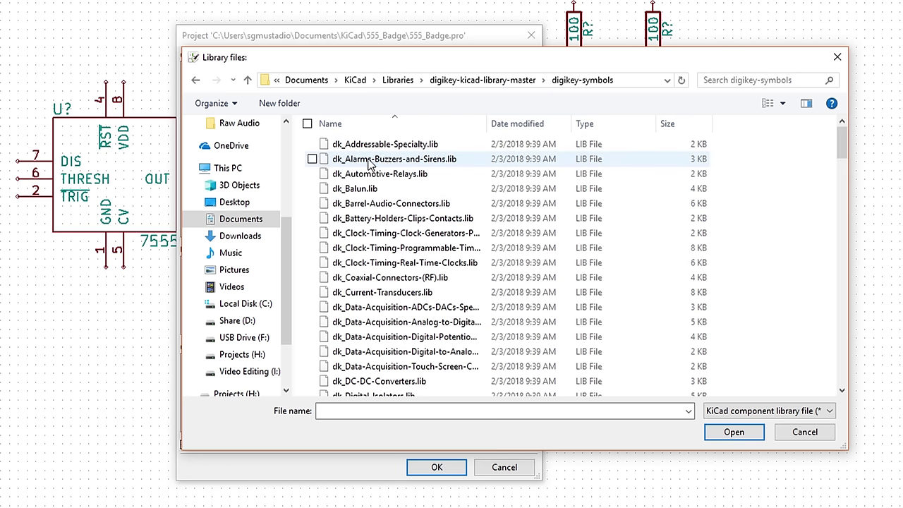
click(433, 220)
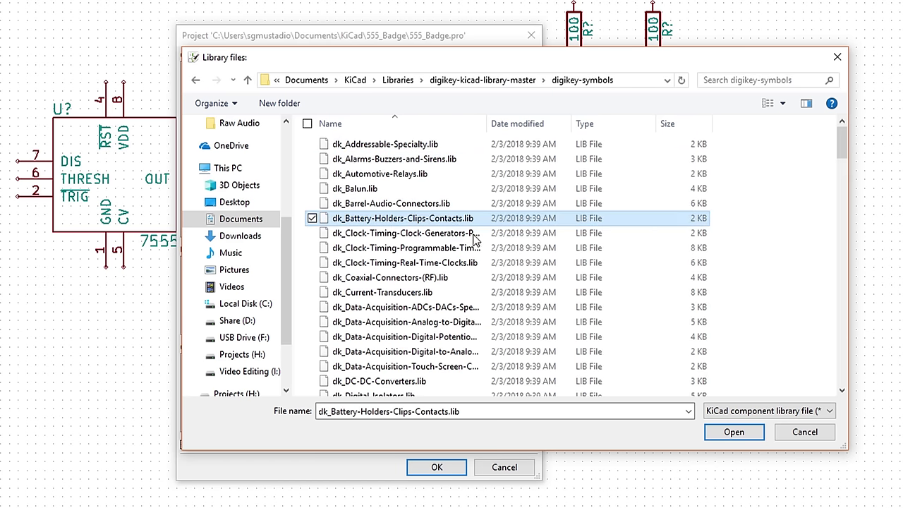
click(733, 432)
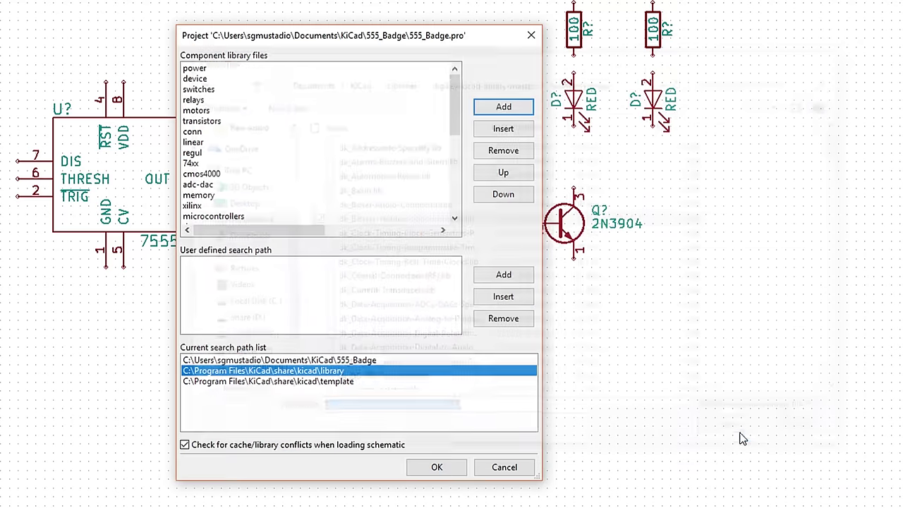
Step: Add dk_Slide-Switches.lib from the same digikey-symbols folder to the component libraries
click(503, 109)
scroll(839, 218, down, 5)
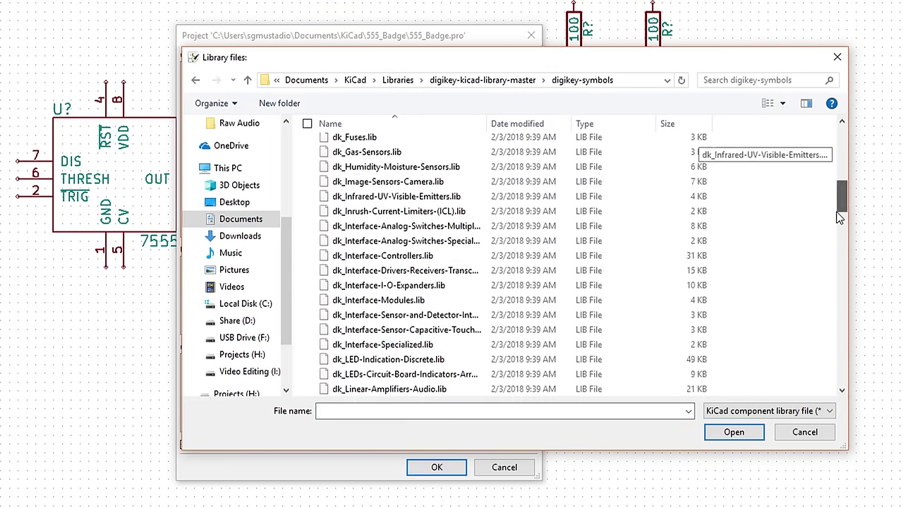
scroll(839, 217, down, 10)
click(411, 262)
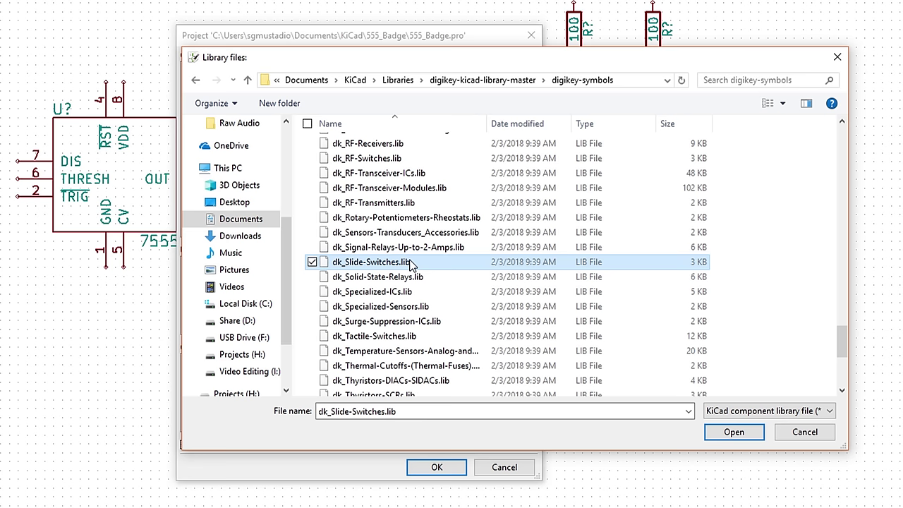
click(733, 430)
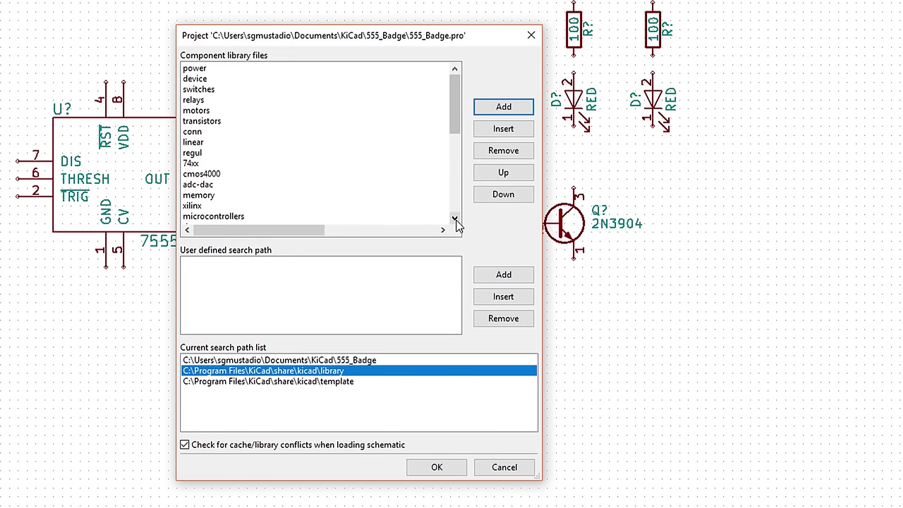
drag(456, 106, 456, 194)
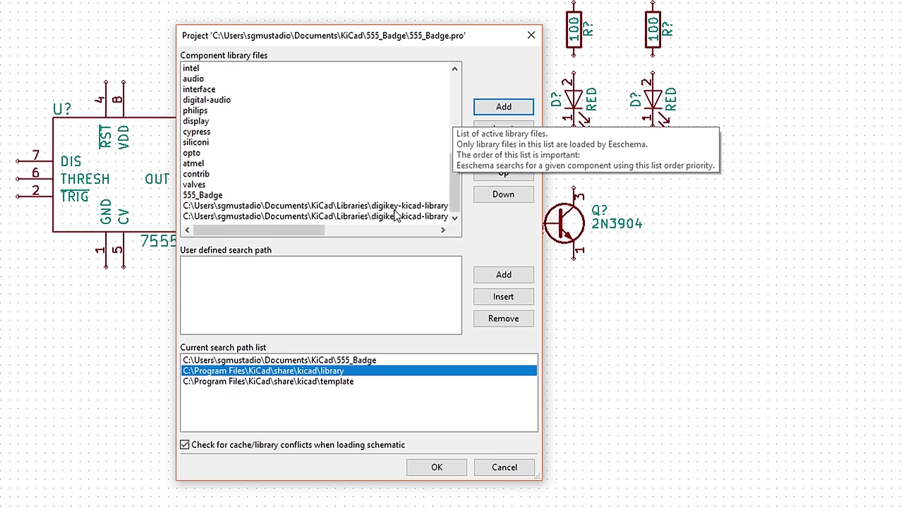
drag(304, 229, 404, 229)
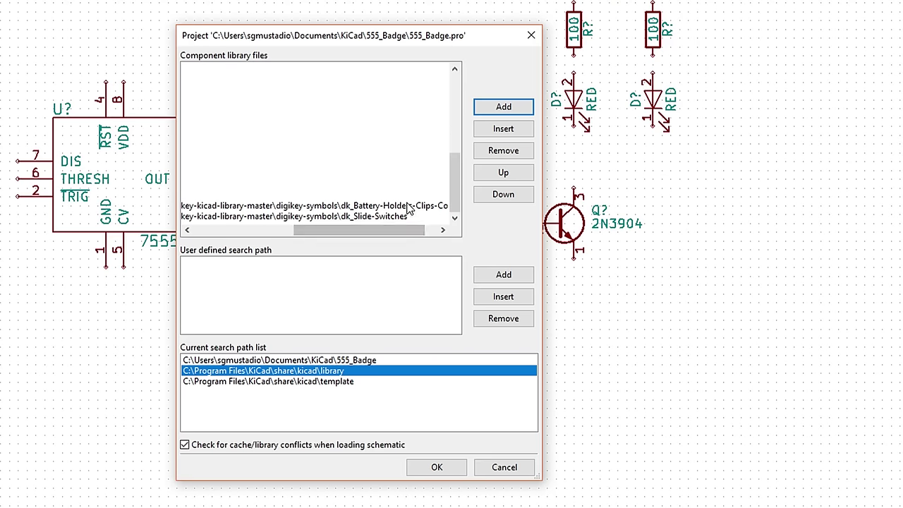
Step: Place the BS-7 holder from dk_Battery-Holders-Clips-Contacts, rotated, left of the 7555
click(436, 467)
key(a)
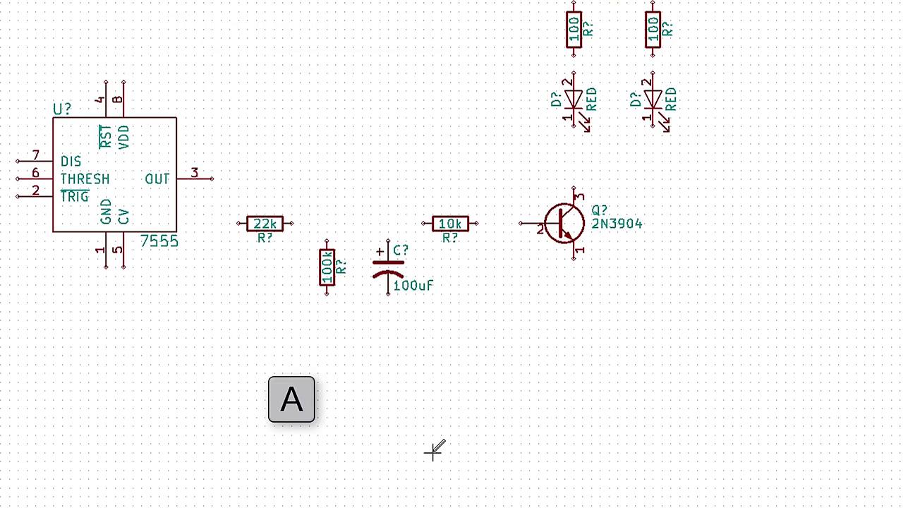
click(337, 397)
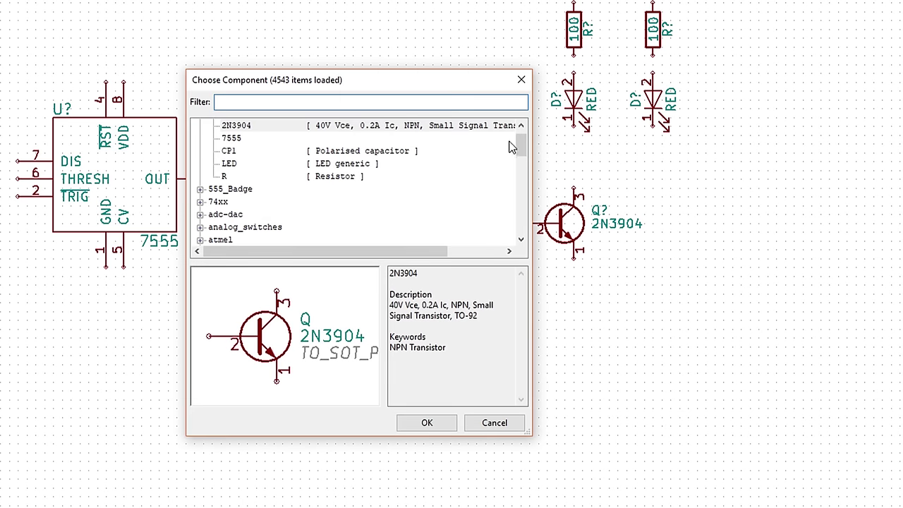
drag(520, 146, 520, 167)
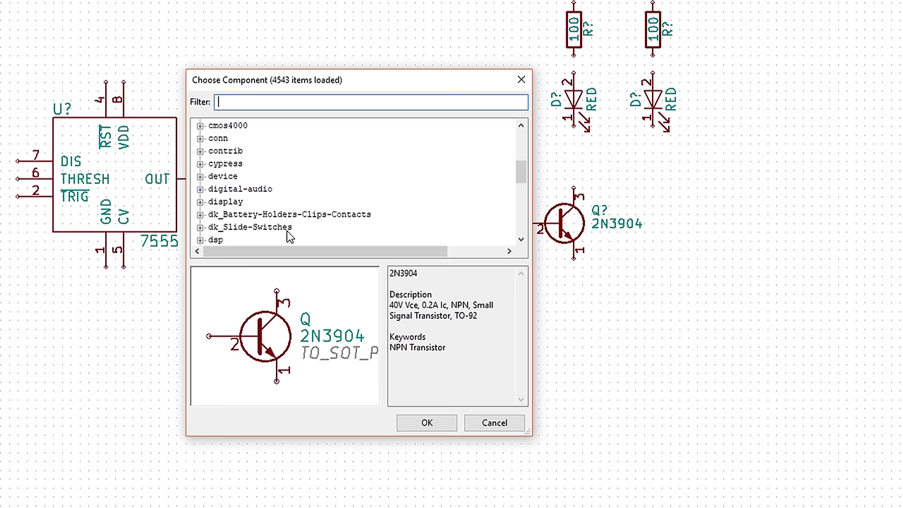
click(201, 215)
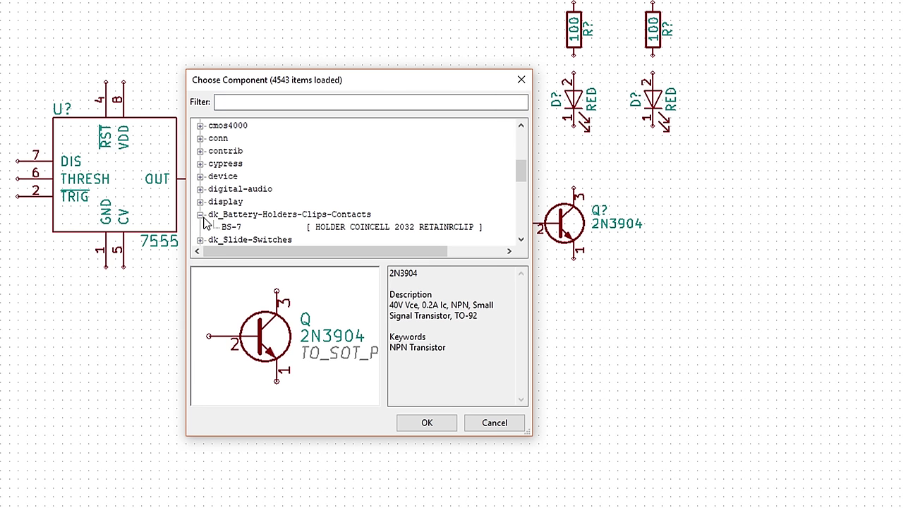
click(239, 227)
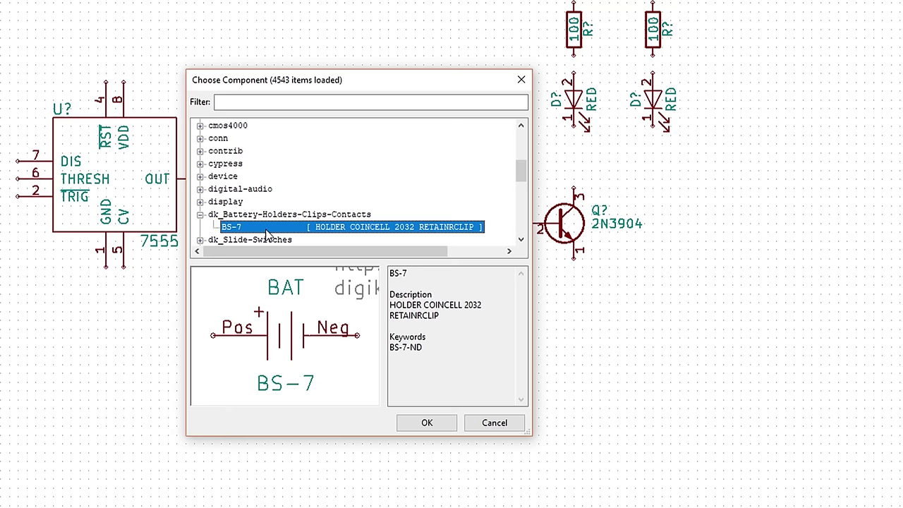
click(426, 421)
key(r)
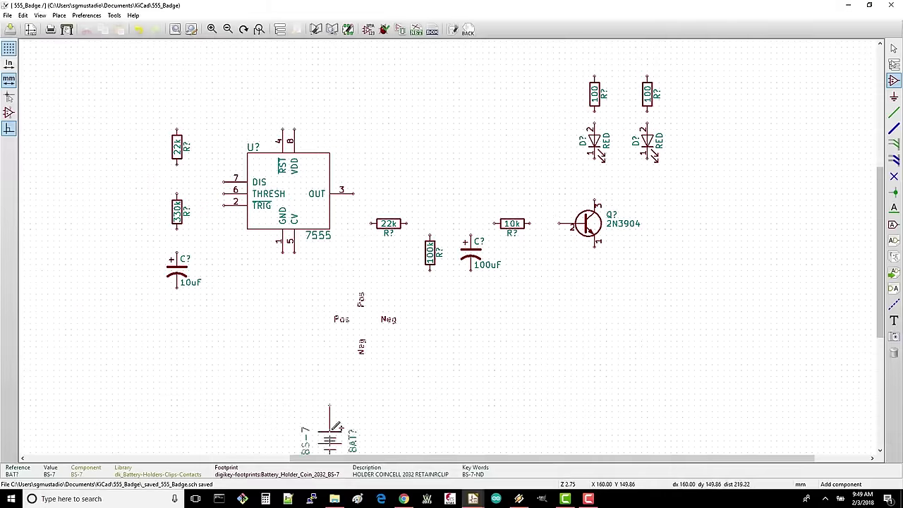
scroll(261, 321, down, 2)
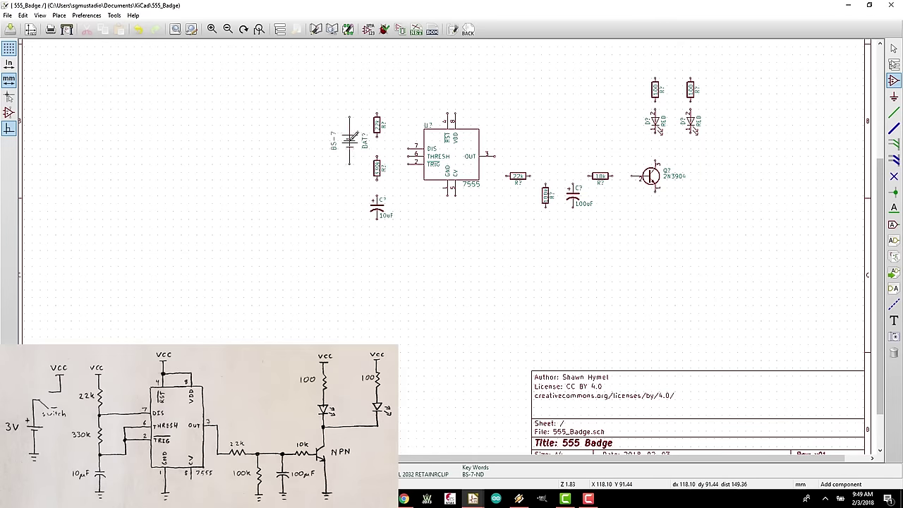
scroll(346, 141, up, 2)
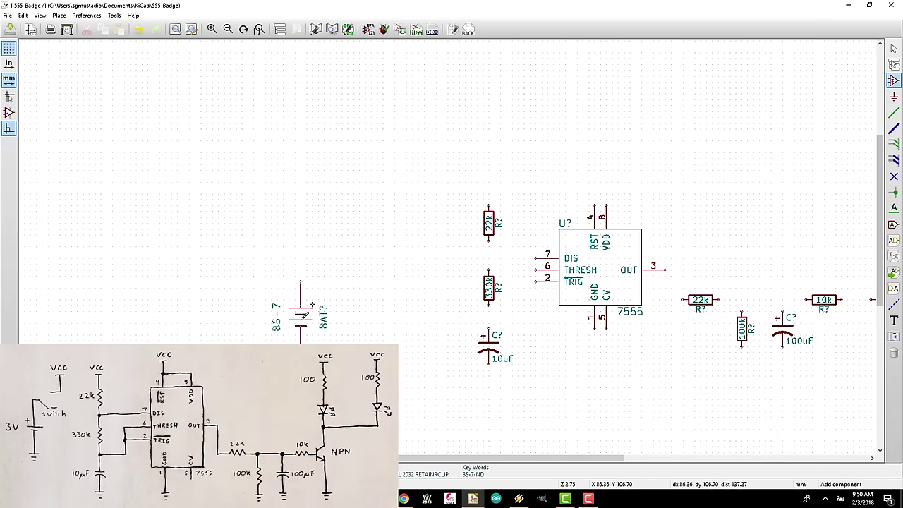
click(311, 299)
Step: Choose the EG1218 slide switch from the dk_Slide-Switches library to place above the battery
key(a)
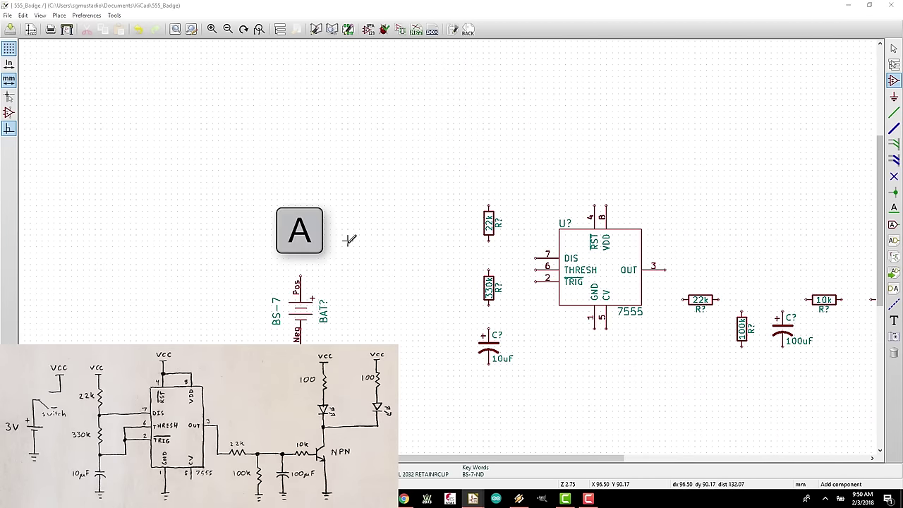
click(351, 239)
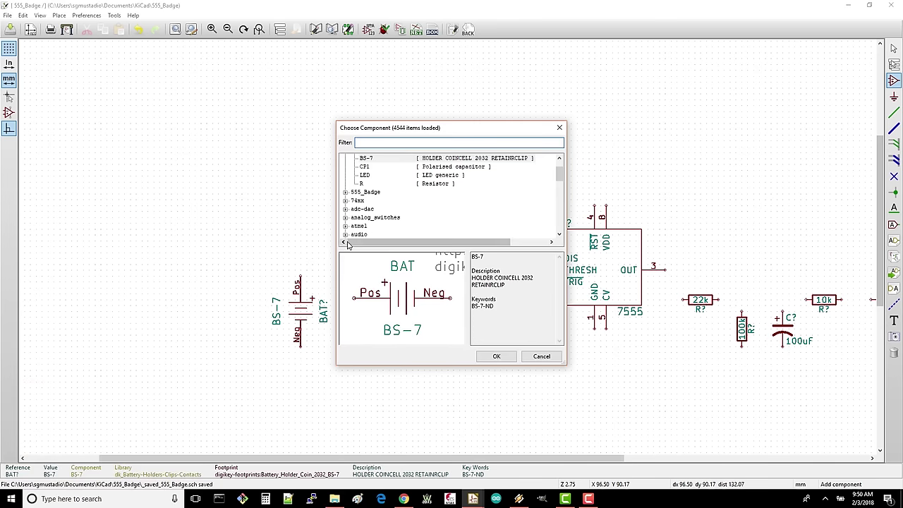
scroll(354, 223, down, 5)
scroll(338, 213, up, 1)
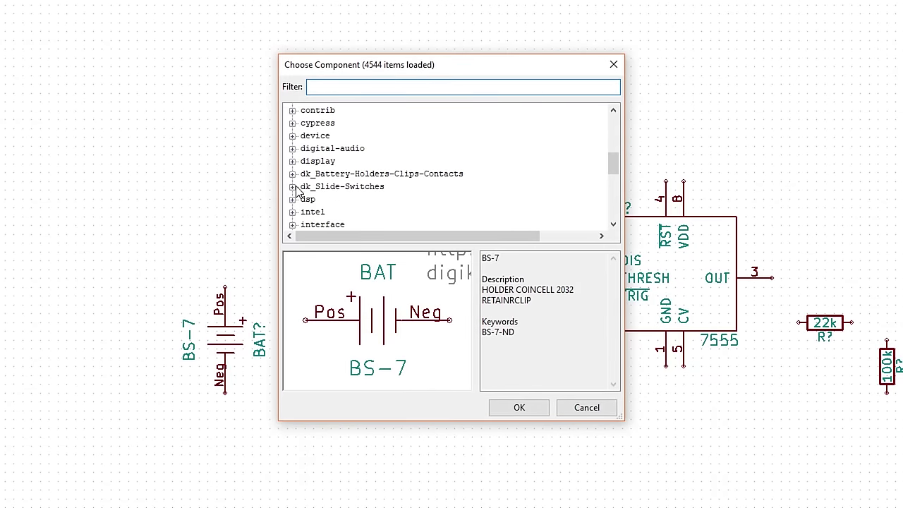
click(333, 205)
click(353, 200)
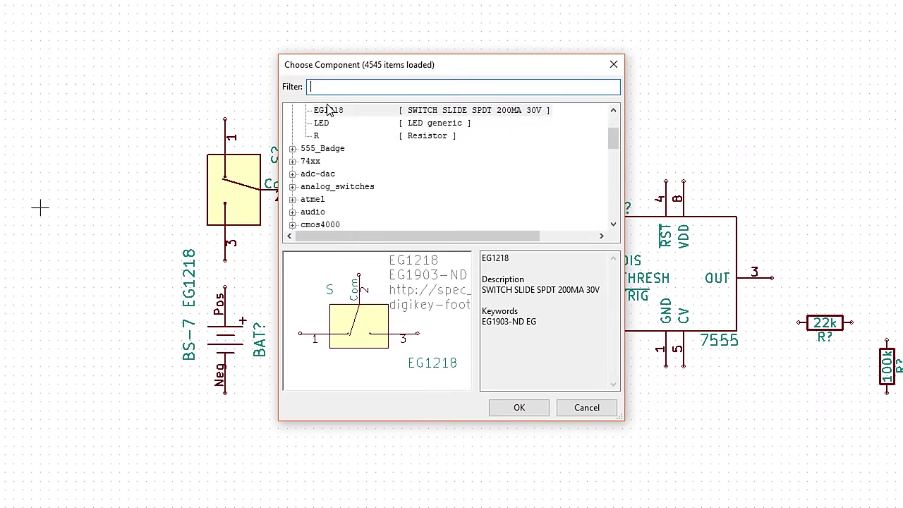
Step: Choose the GND power symbol and place GND flags beneath the grounded parts, including the transistor
text(nd)
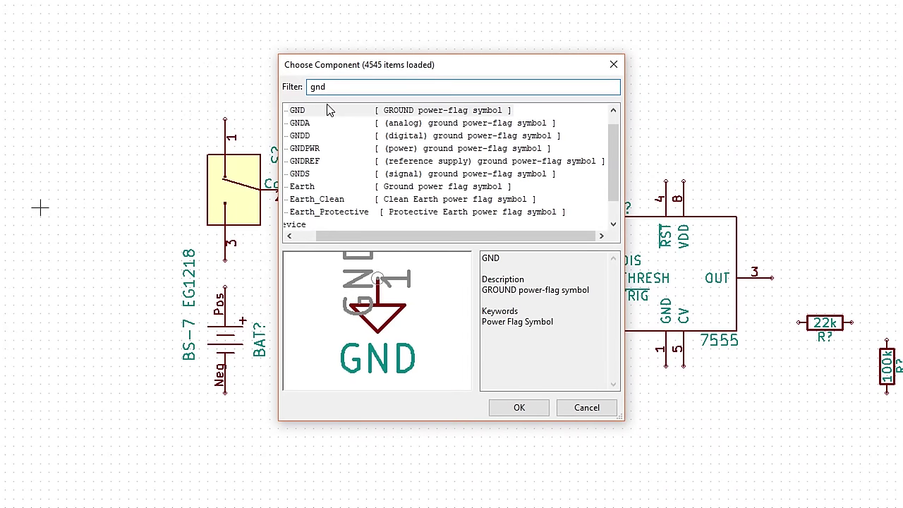
click(325, 111)
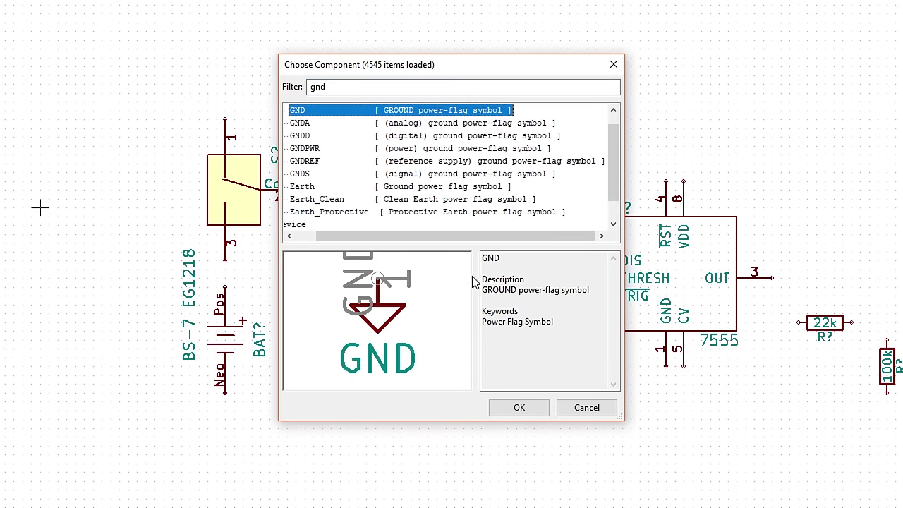
click(518, 409)
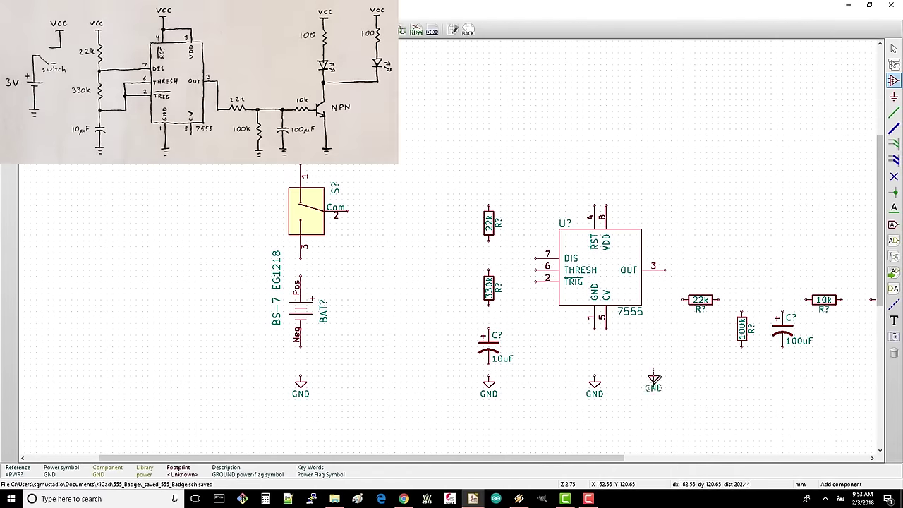
click(741, 384)
click(782, 385)
click(761, 384)
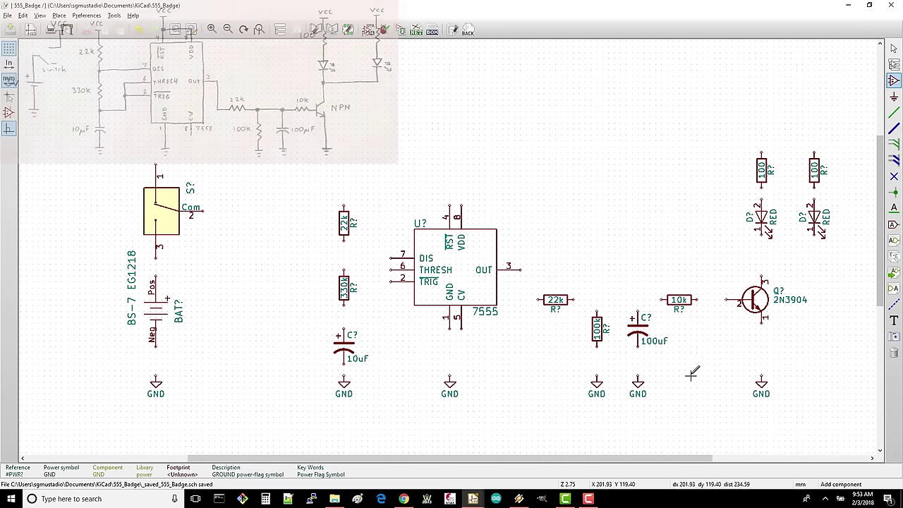
key(a)
Step: Filter the library for 'vcc' and pick the VCC power symbol
text(vcc)
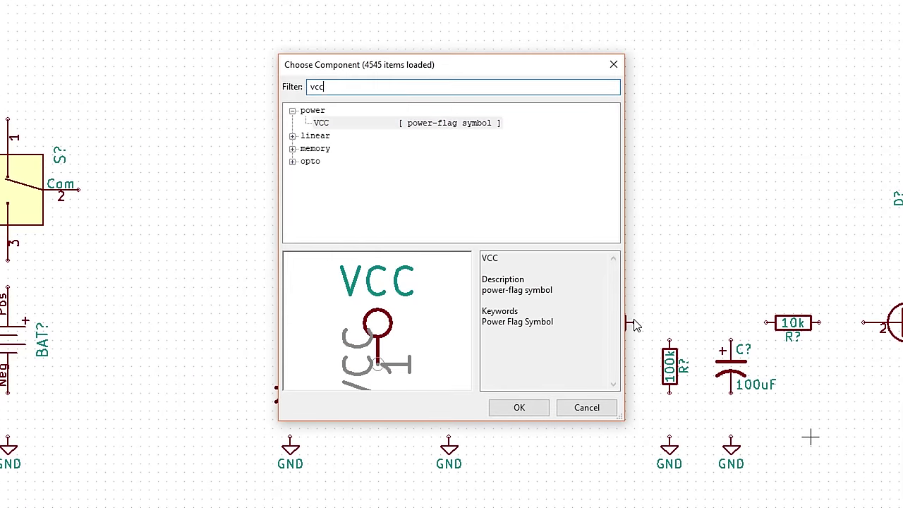
click(443, 127)
click(524, 409)
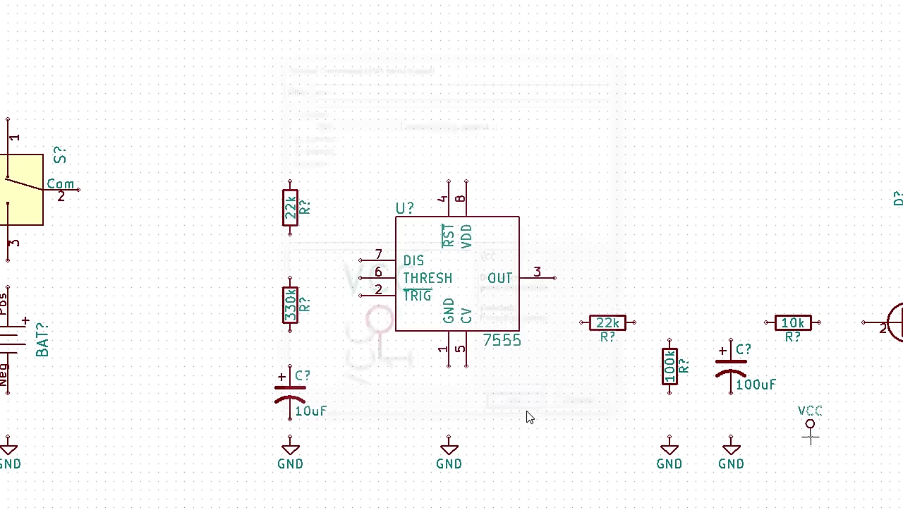
scroll(617, 205, left, 4)
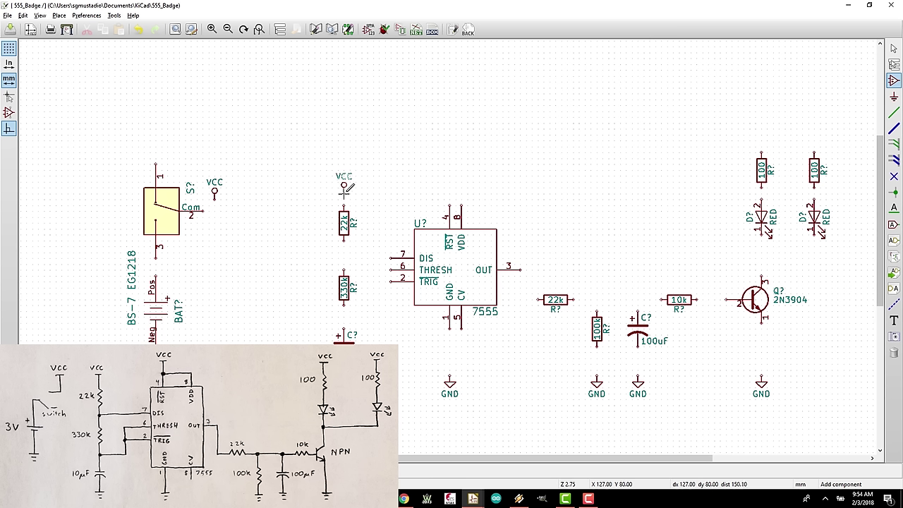
Step: Place VCC flags above the 100 resistors, the 7555 and the 22k resistor
click(815, 138)
key(Insert)
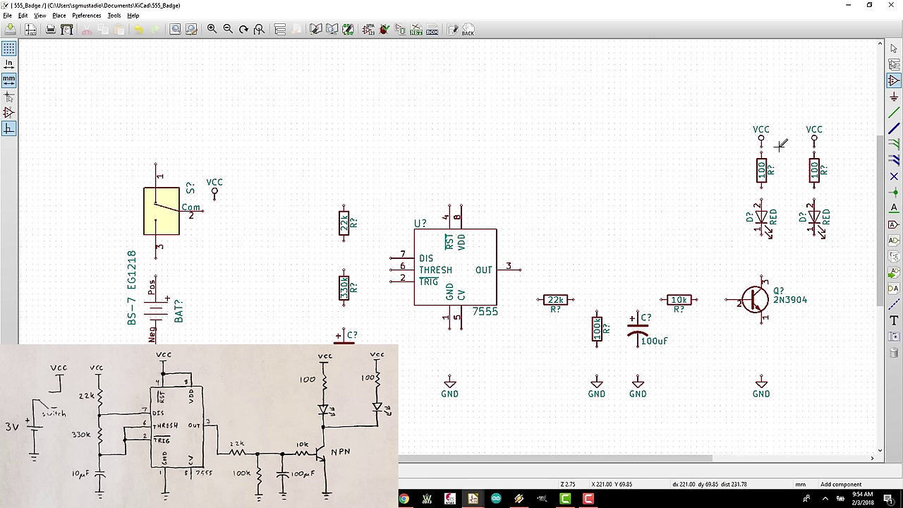
key(Insert)
click(450, 176)
key(Insert)
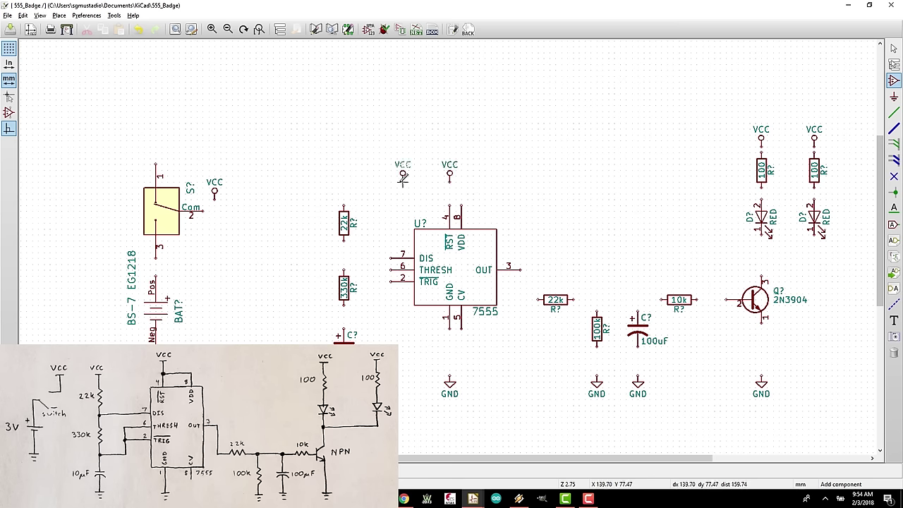
click(344, 176)
Step: Wire the battery's Neg pin to its GND flag
click(73, 19)
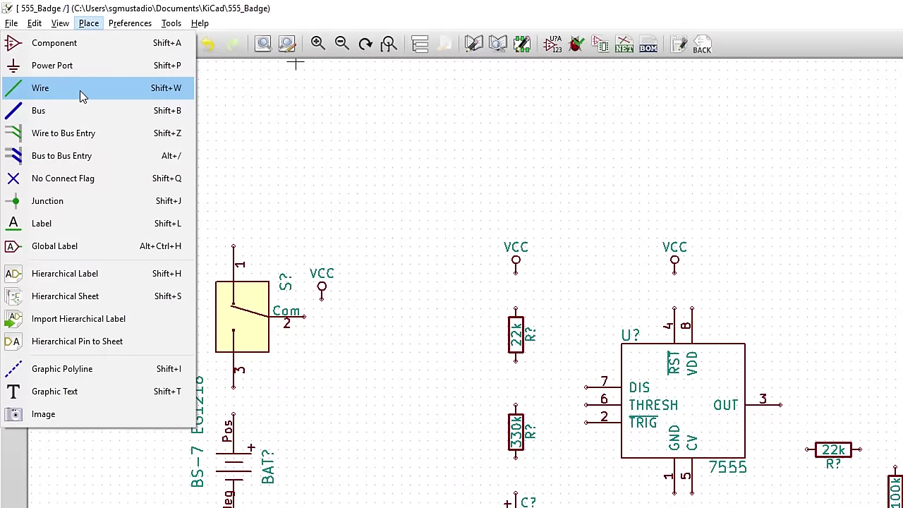
click(79, 90)
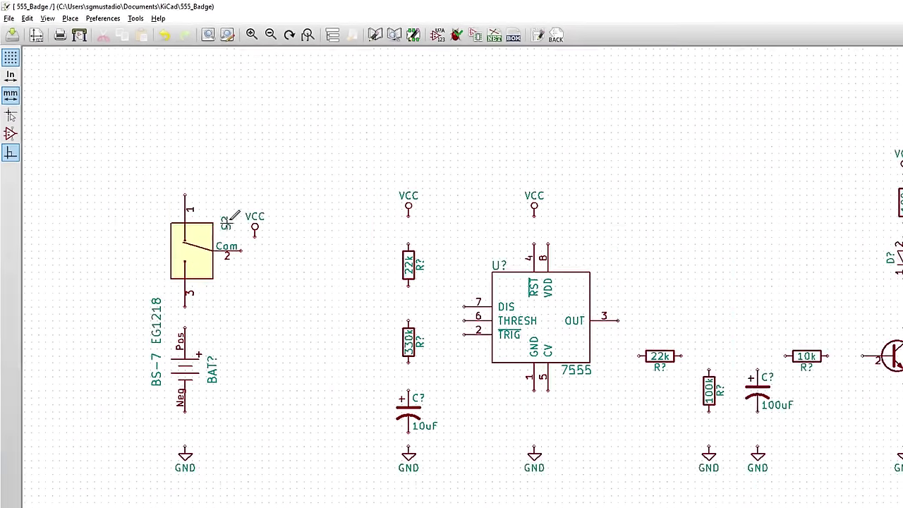
scroll(185, 444, up, 2)
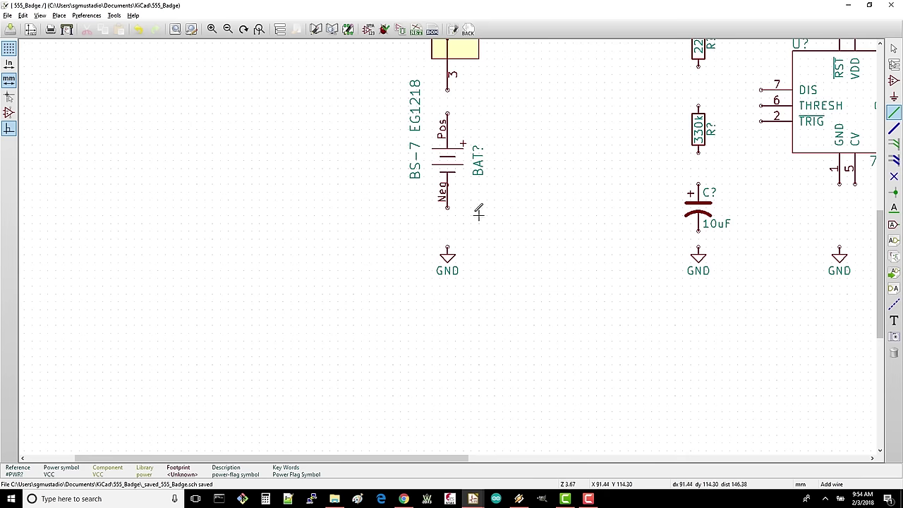
scroll(478, 214, up, 1)
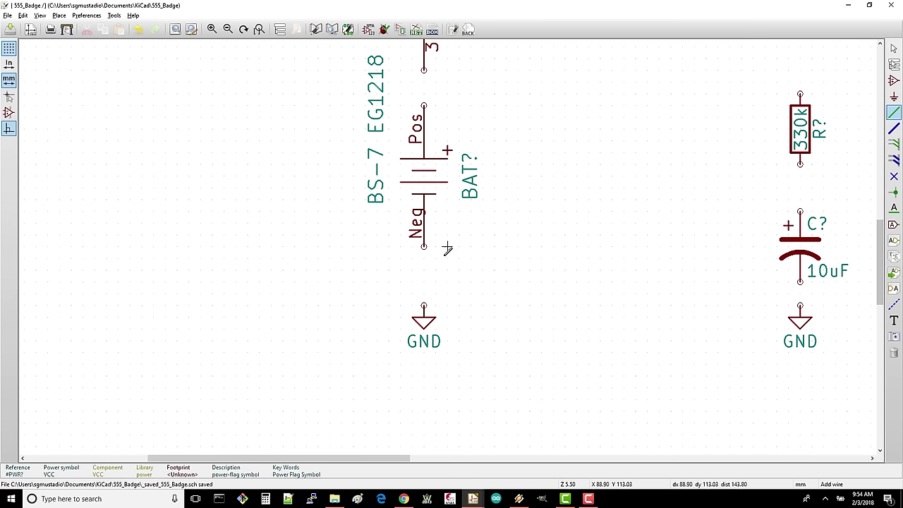
click(423, 304)
click(424, 246)
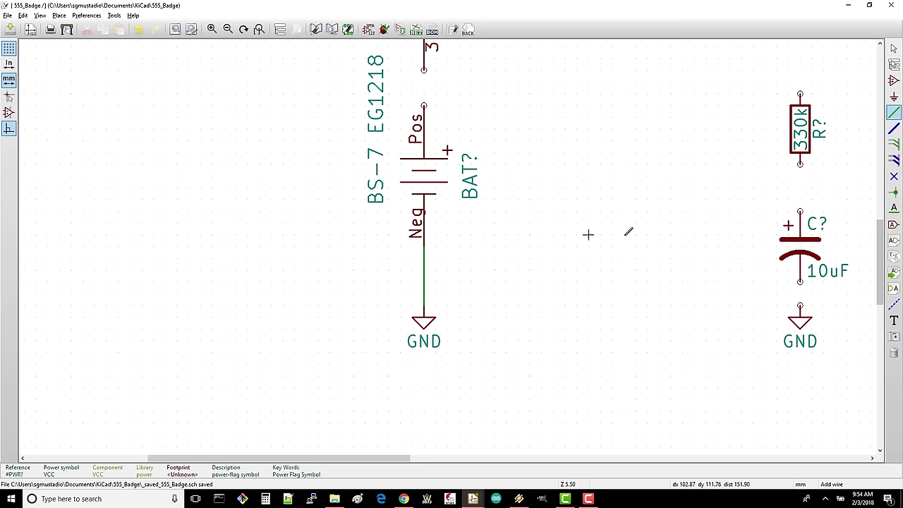
Step: Wire the battery's Pos pin to switch pin 3
drag(878, 244, 877, 219)
click(424, 227)
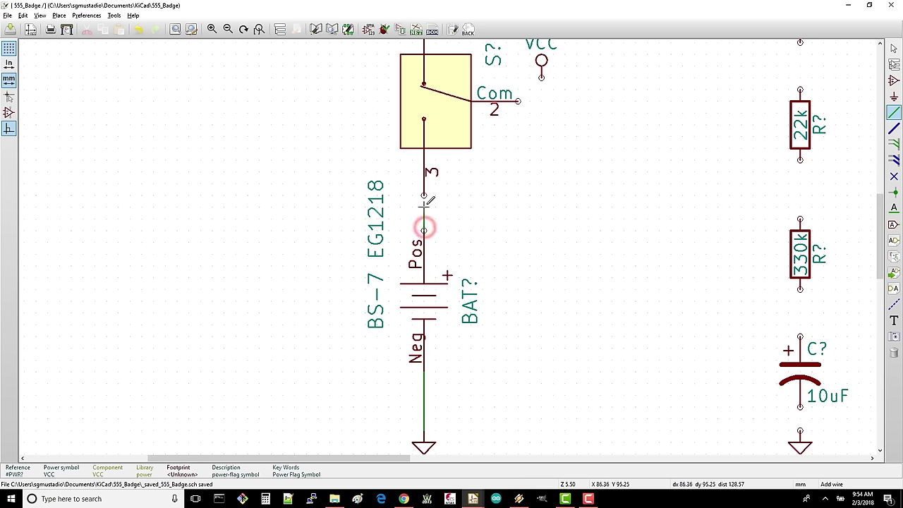
click(424, 198)
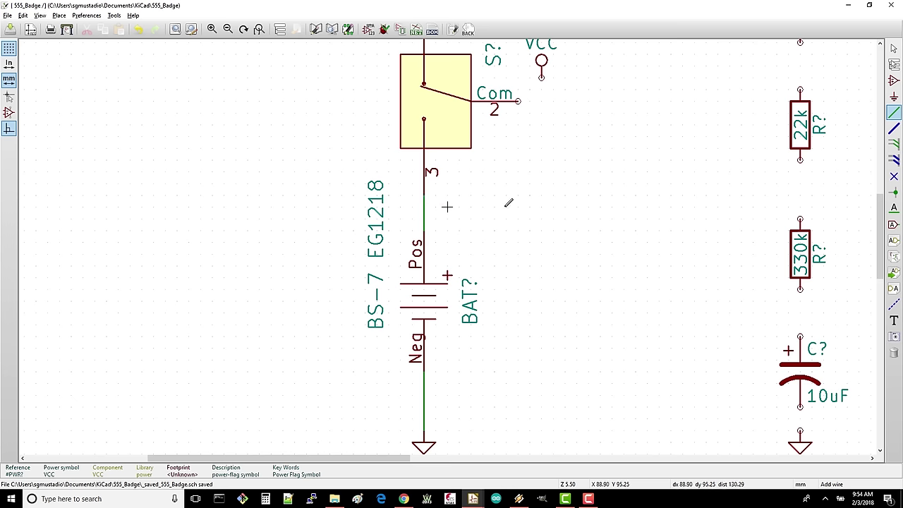
drag(879, 202, 879, 175)
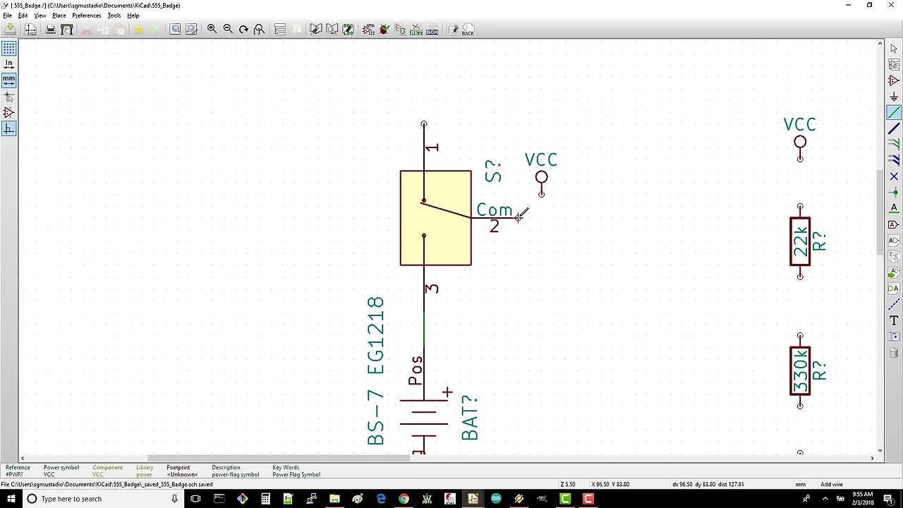
key(w)
Step: Connect the switch Com pin to VCC, then wire 7555 pins, the 22k and 10k resistors and the transistor base
click(541, 189)
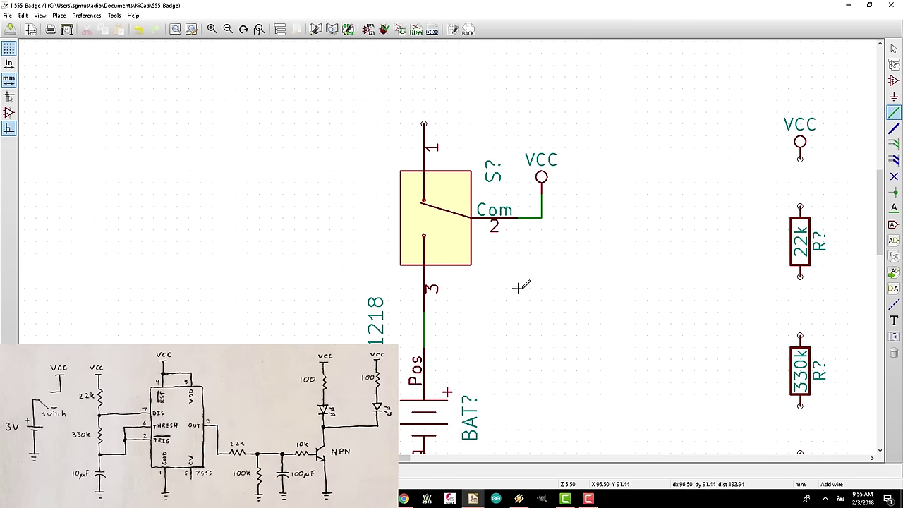
scroll(518, 288, down, 1)
middle_drag(604, 425, 528, 369)
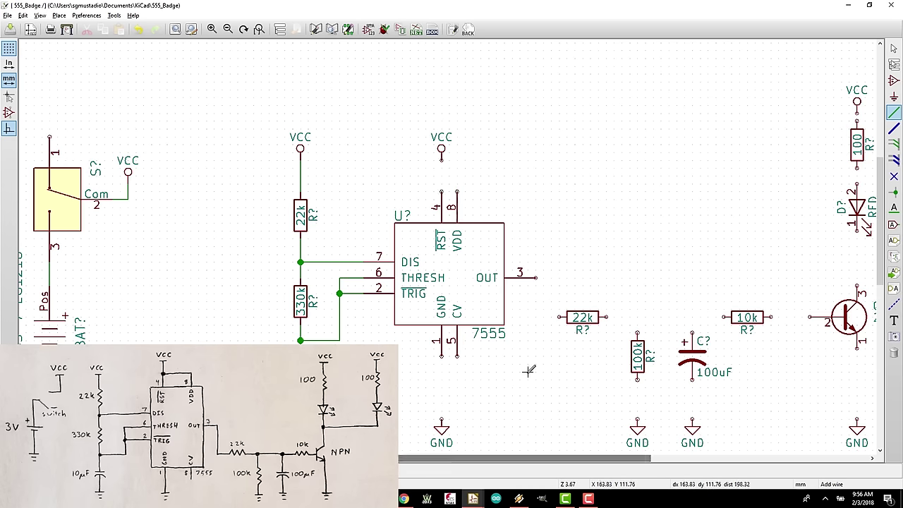
click(519, 277)
click(550, 317)
click(566, 317)
click(770, 317)
click(809, 318)
middle_drag(812, 315, 504, 315)
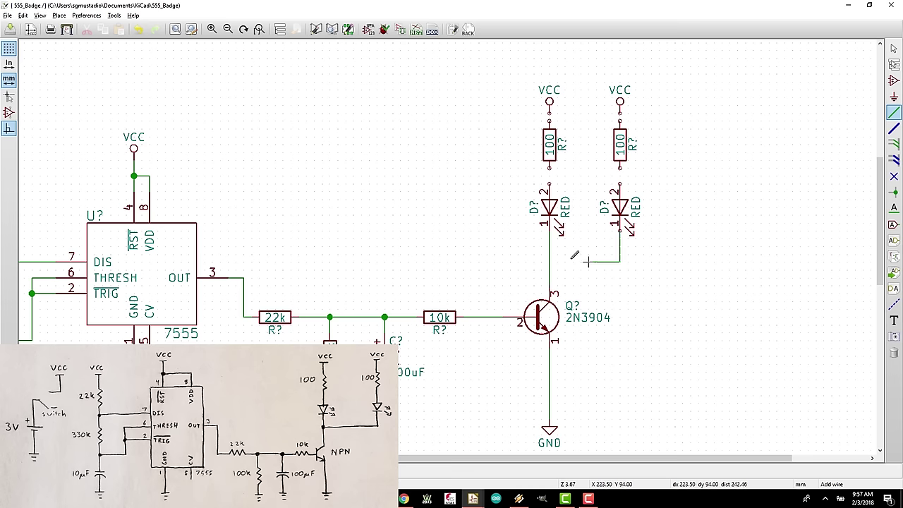
scroll(699, 317, down, 1)
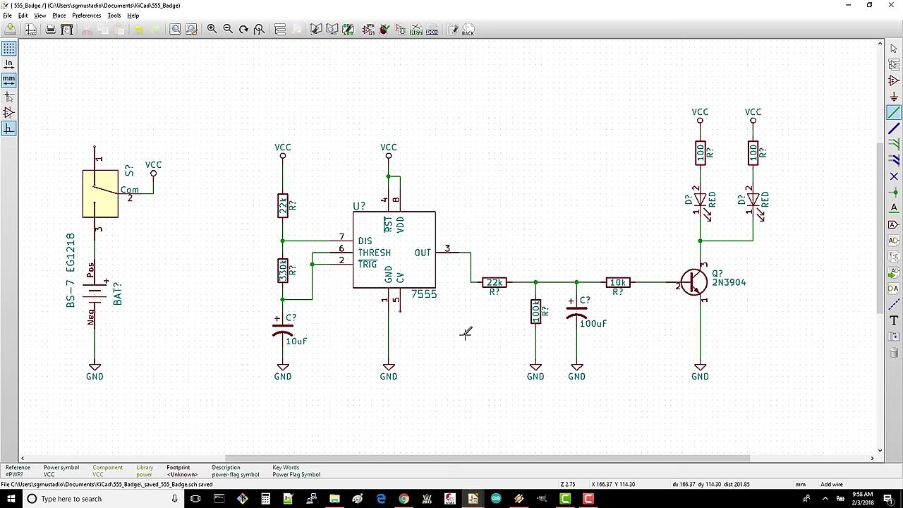
Step: Save the 555_Badge schematic project from the File menu
click(7, 15)
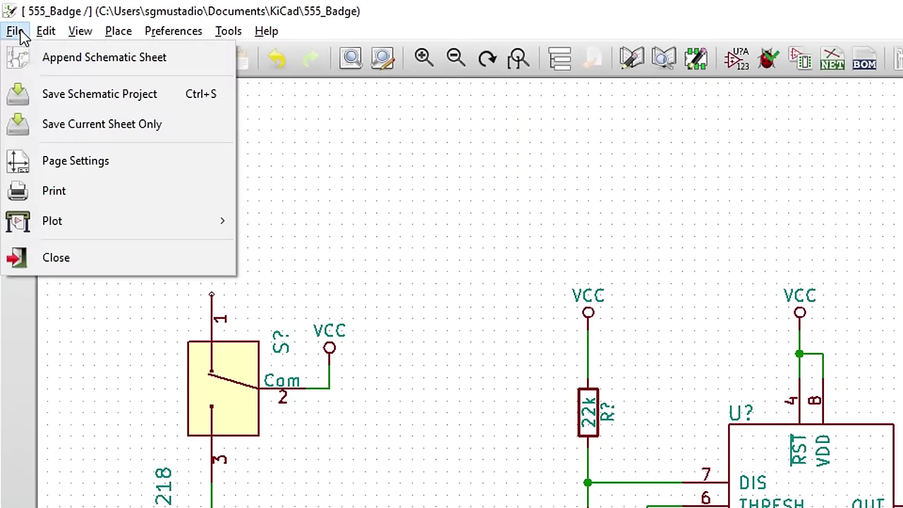
click(61, 98)
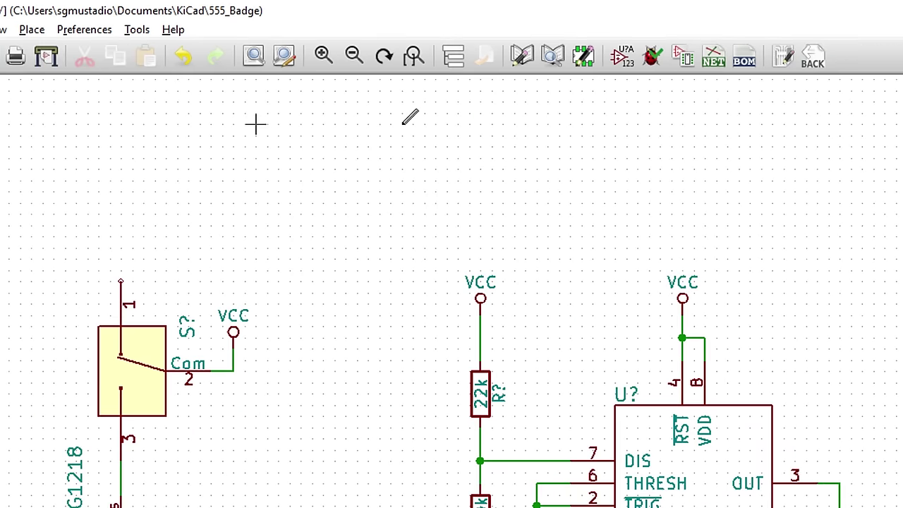